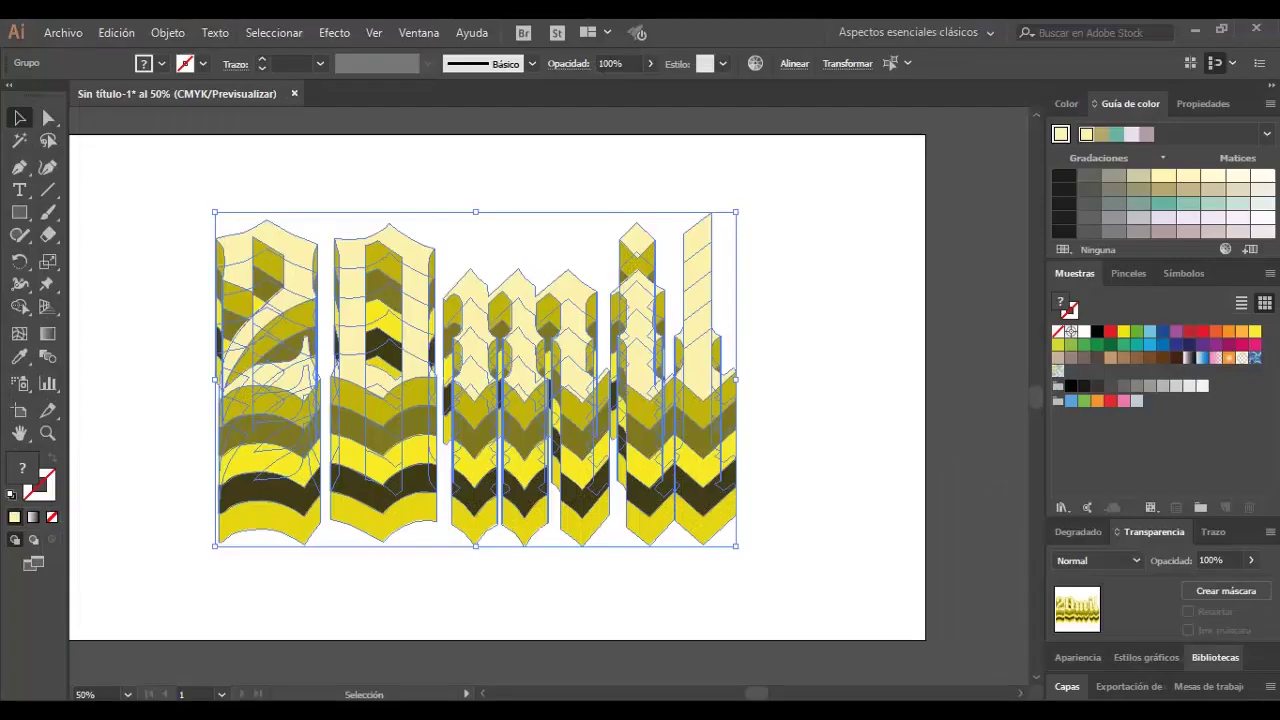
Step: Marquee-select all the yellow striped '20mil' lettering and delete it
{"action": "left_click", "coordinate": [835, 330]}
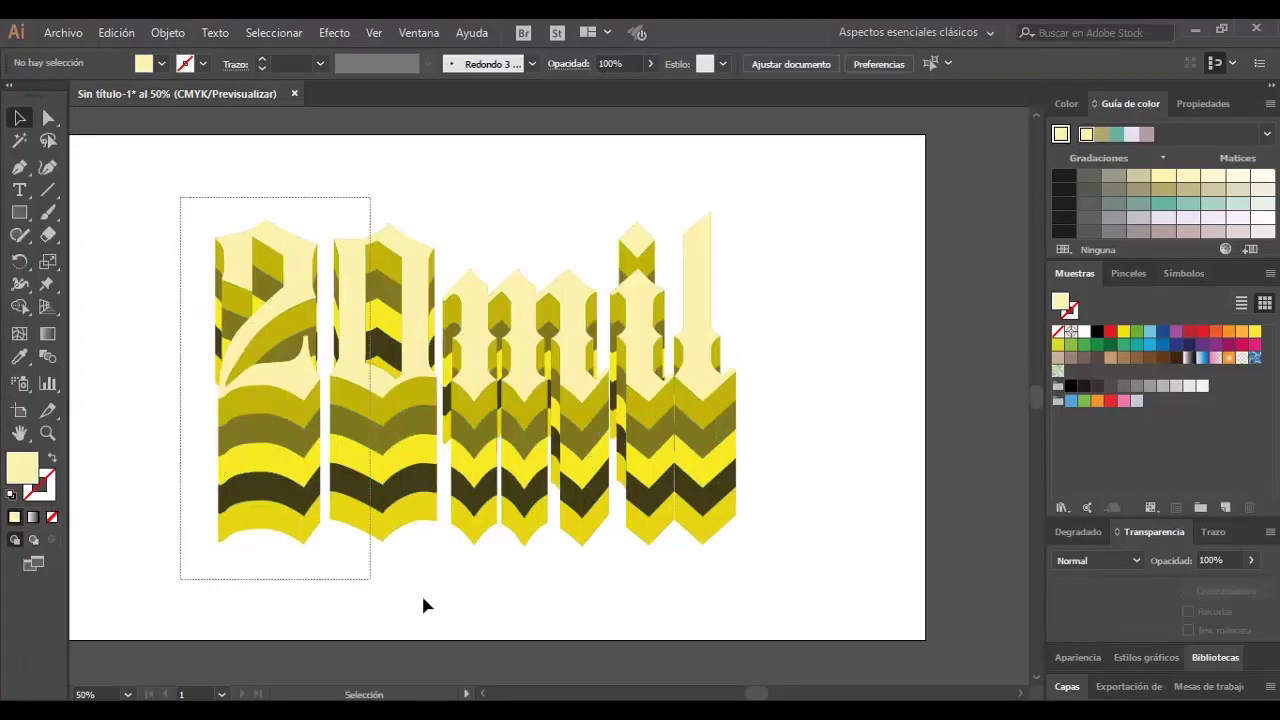
{"action": "left_click_drag", "start_coordinate": [180, 196], "coordinate": [800, 585]}
{"action": "key", "text": "Delete"}
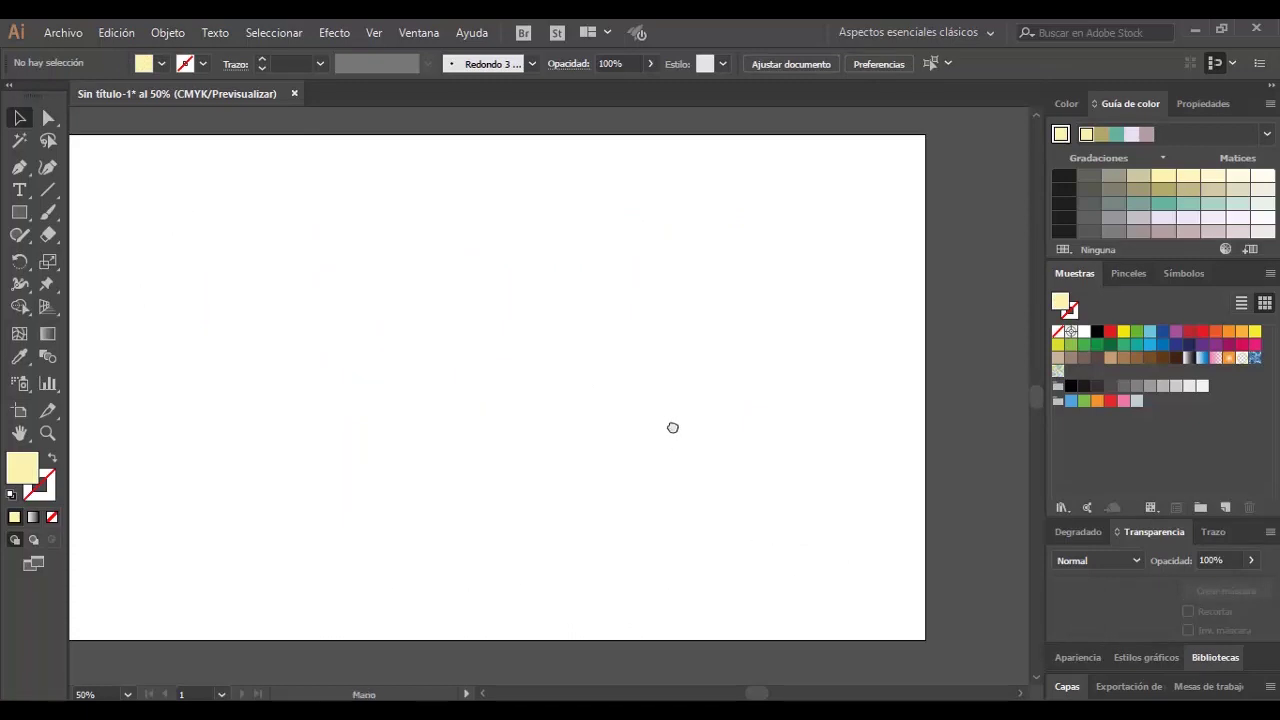
Step: Add a new '20mil' text object on the artboard in black Medici Text
{"action": "left_click_drag", "start_coordinate": [660, 425], "coordinate": [717, 420]}
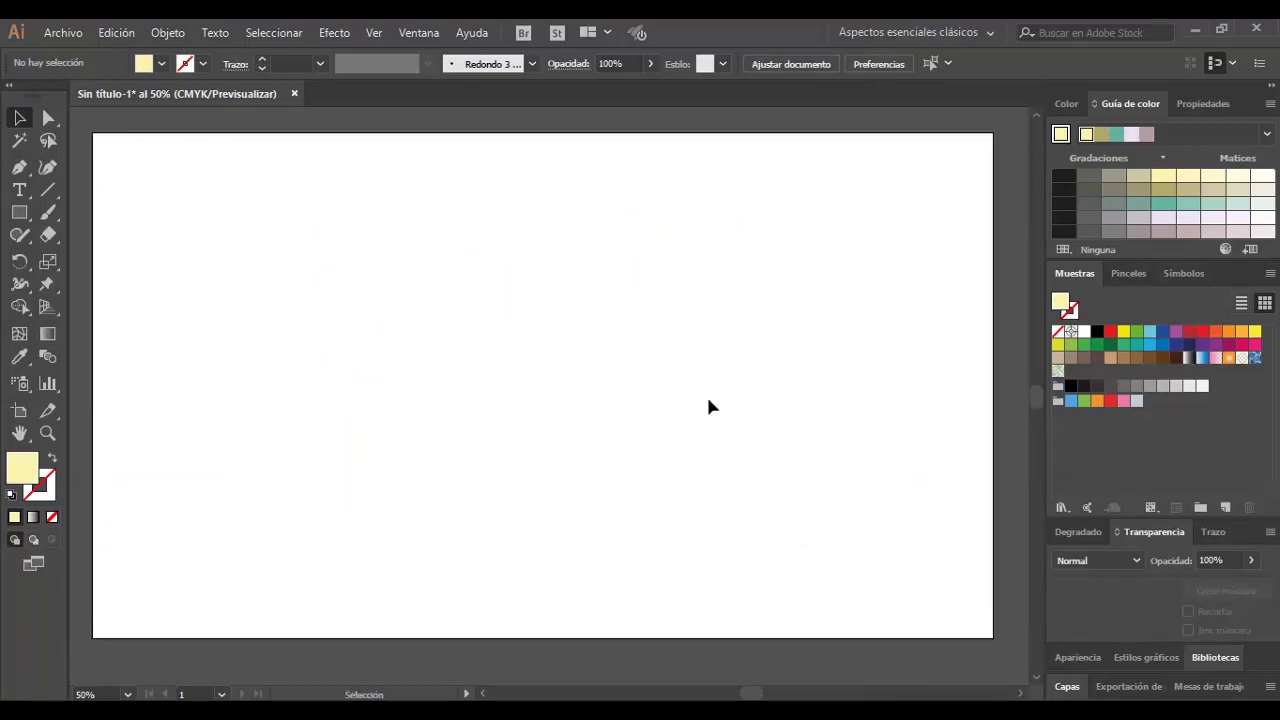
{"action": "key", "text": "t"}
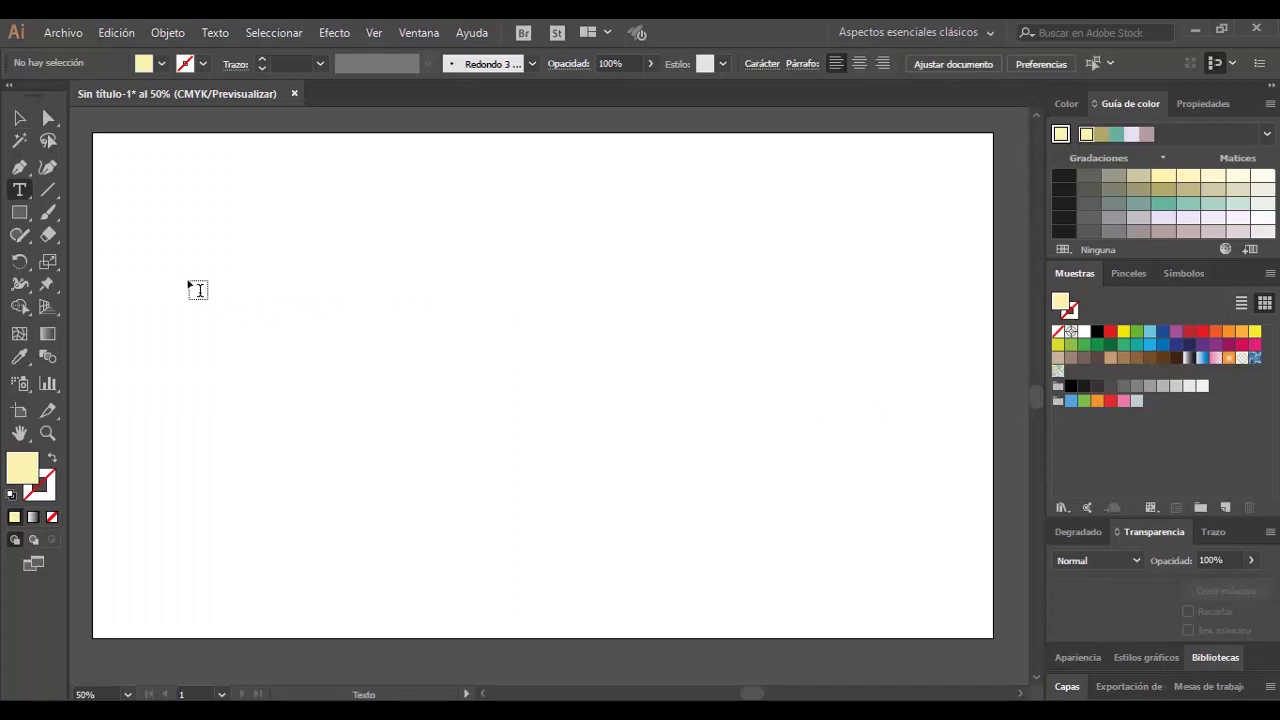
{"action": "left_click", "coordinate": [194, 286]}
{"action": "type", "text": "\""}
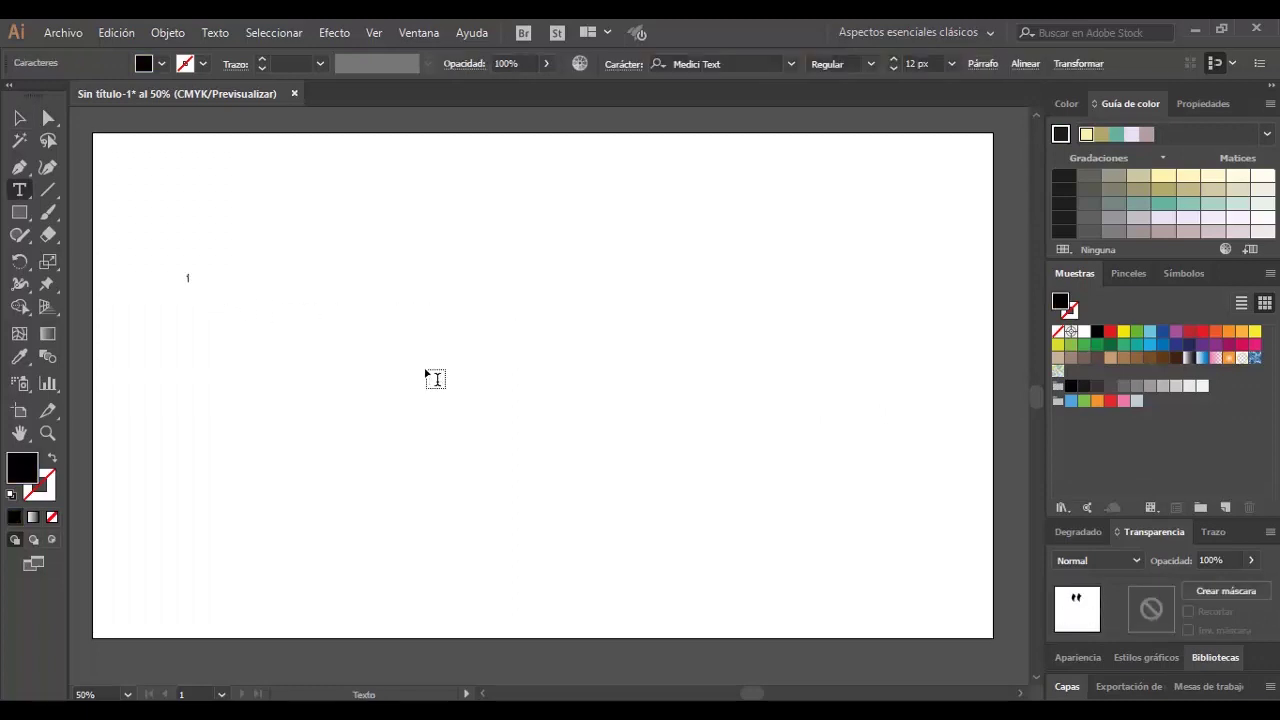
{"action": "type", "text": "0mil"}
{"action": "key", "text": "Escape"}
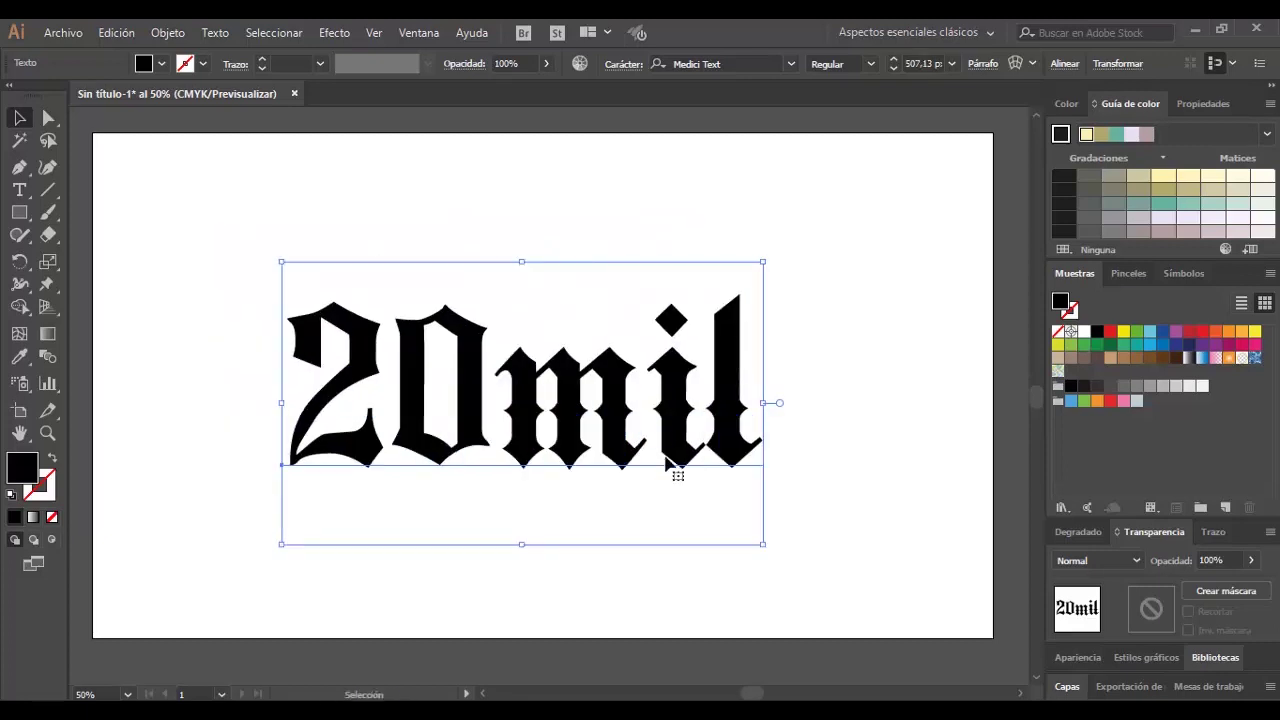
Step: Convert the 20mil text to outlines (Crear contornos) and move it higher on the artboard
{"action": "right_click", "coordinate": [678, 380]}
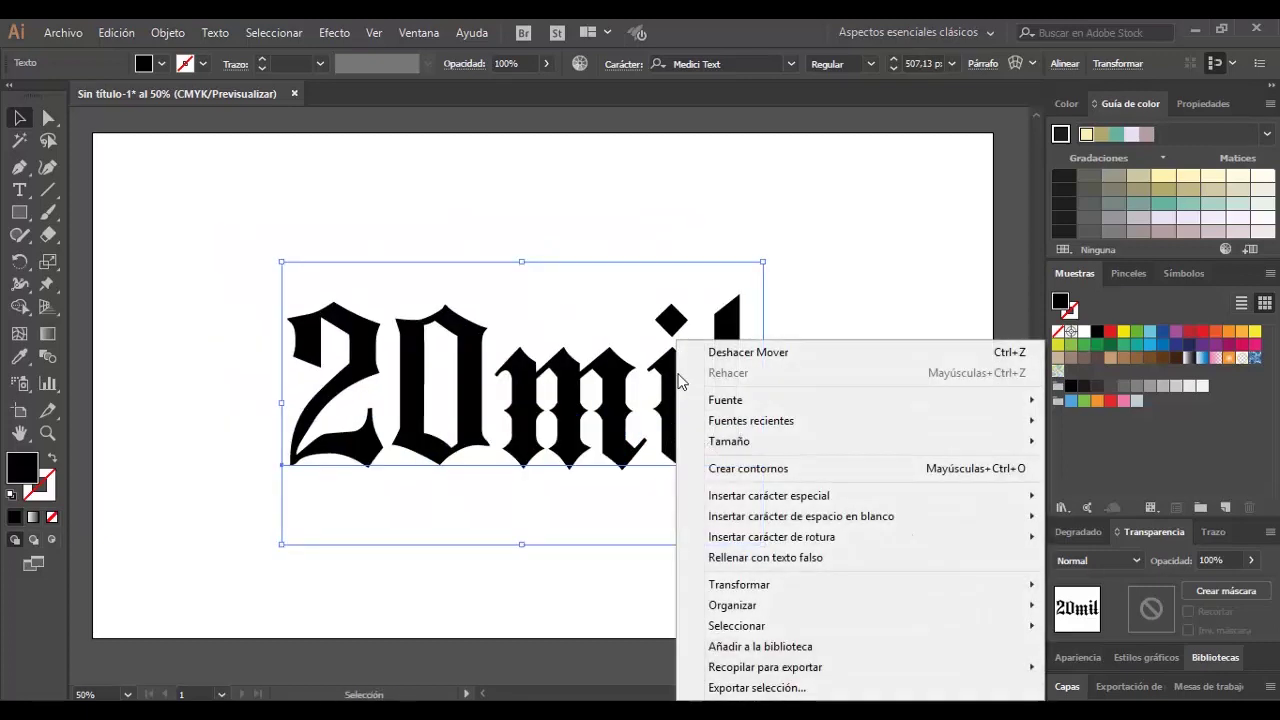
{"action": "left_click", "coordinate": [811, 478]}
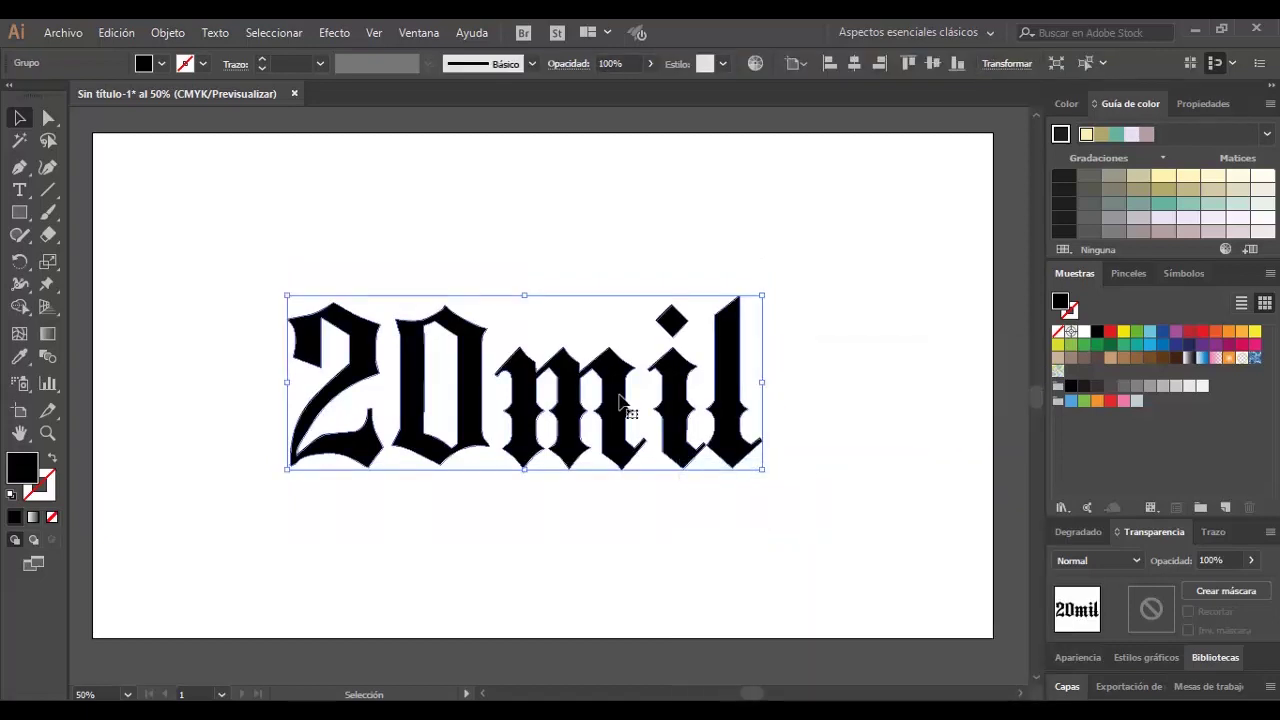
{"action": "left_click_drag", "start_coordinate": [620, 400], "coordinate": [652, 355]}
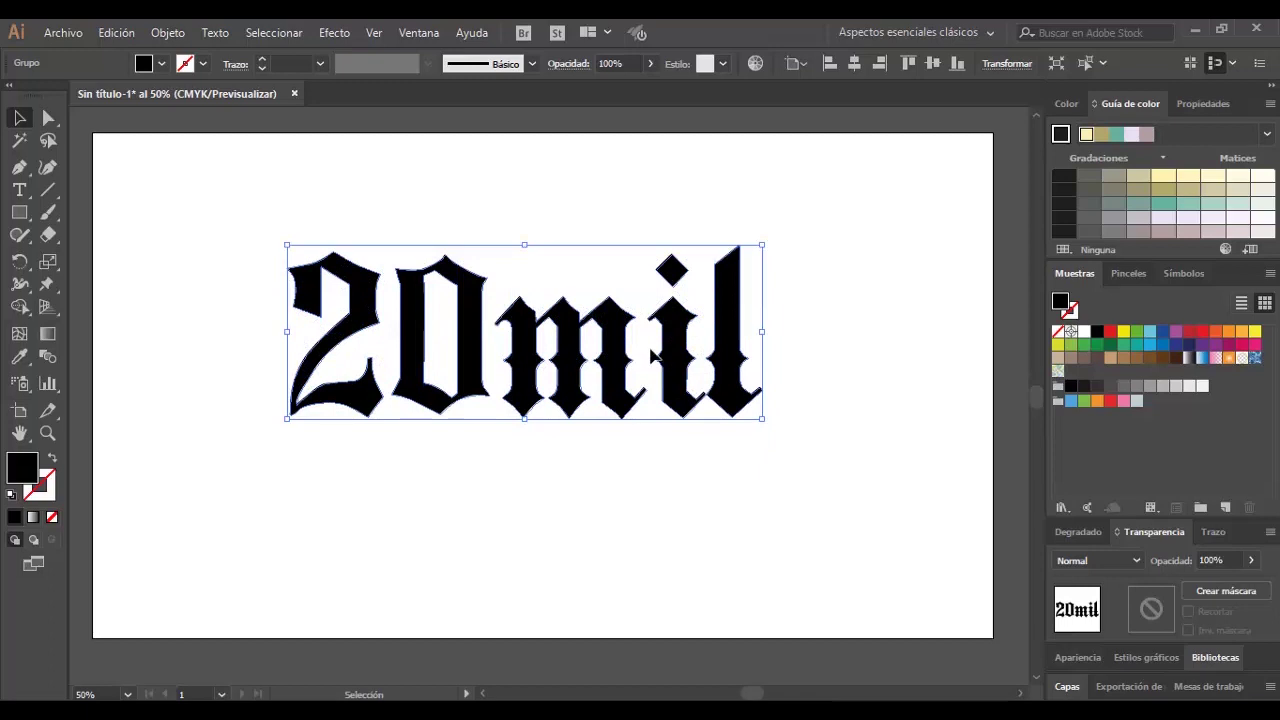
Step: Ungroup the letters, nudge 'il' closer to the m, and regroup all letters
{"action": "right_click", "coordinate": [667, 356]}
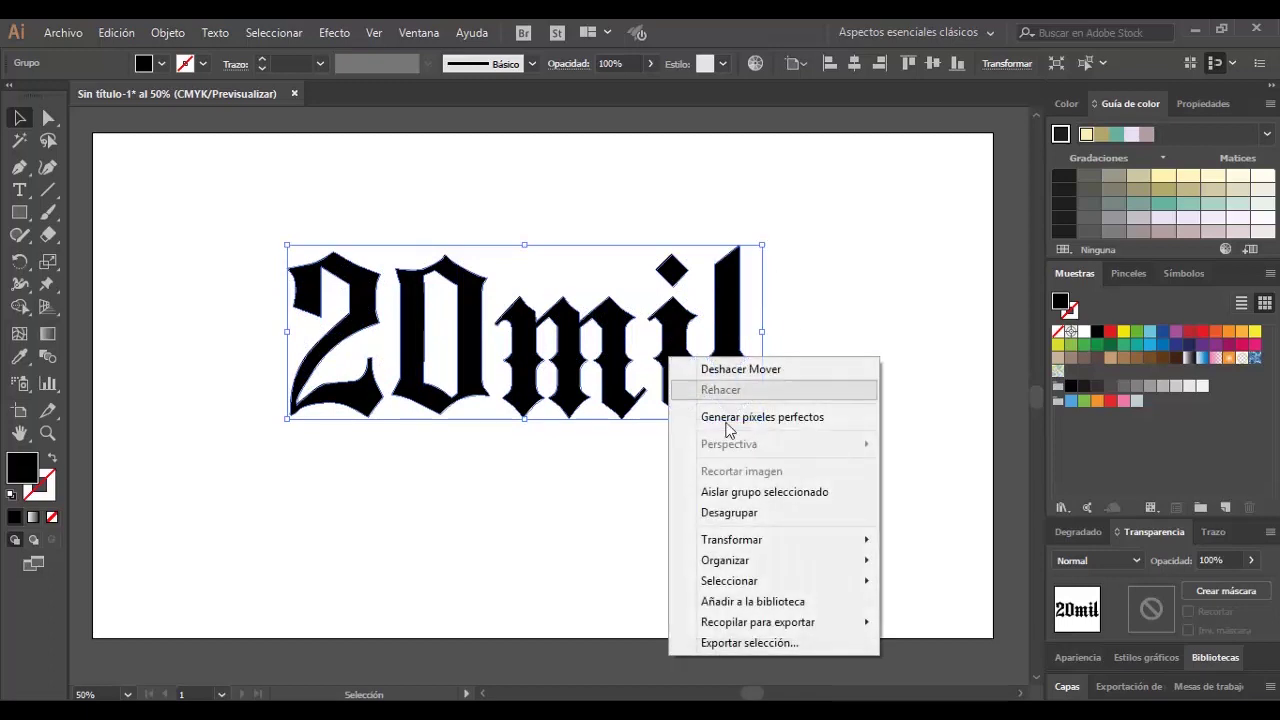
{"action": "left_click", "coordinate": [746, 514]}
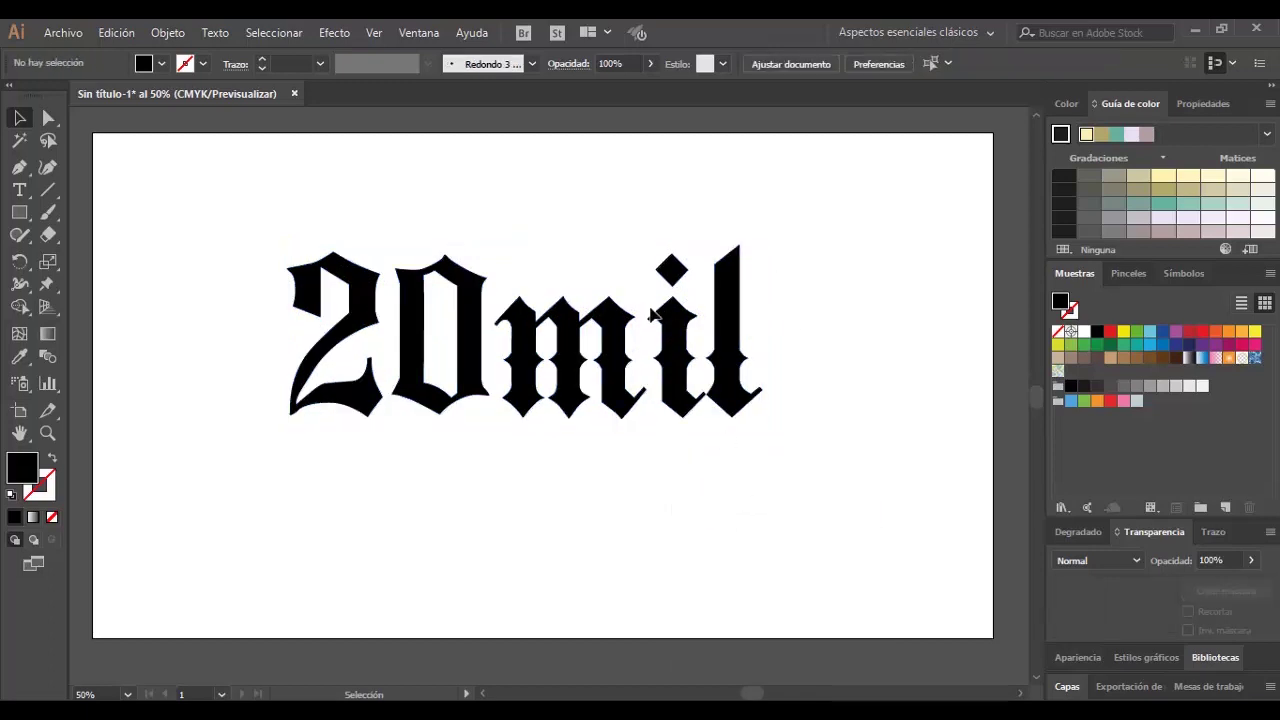
{"action": "mouse_move", "coordinate": [663, 237]}
{"action": "left_mouse_down"}
{"action": "mouse_move", "coordinate": [752, 412]}
{"action": "mouse_move", "coordinate": [741, 410]}
{"action": "left_mouse_up"}
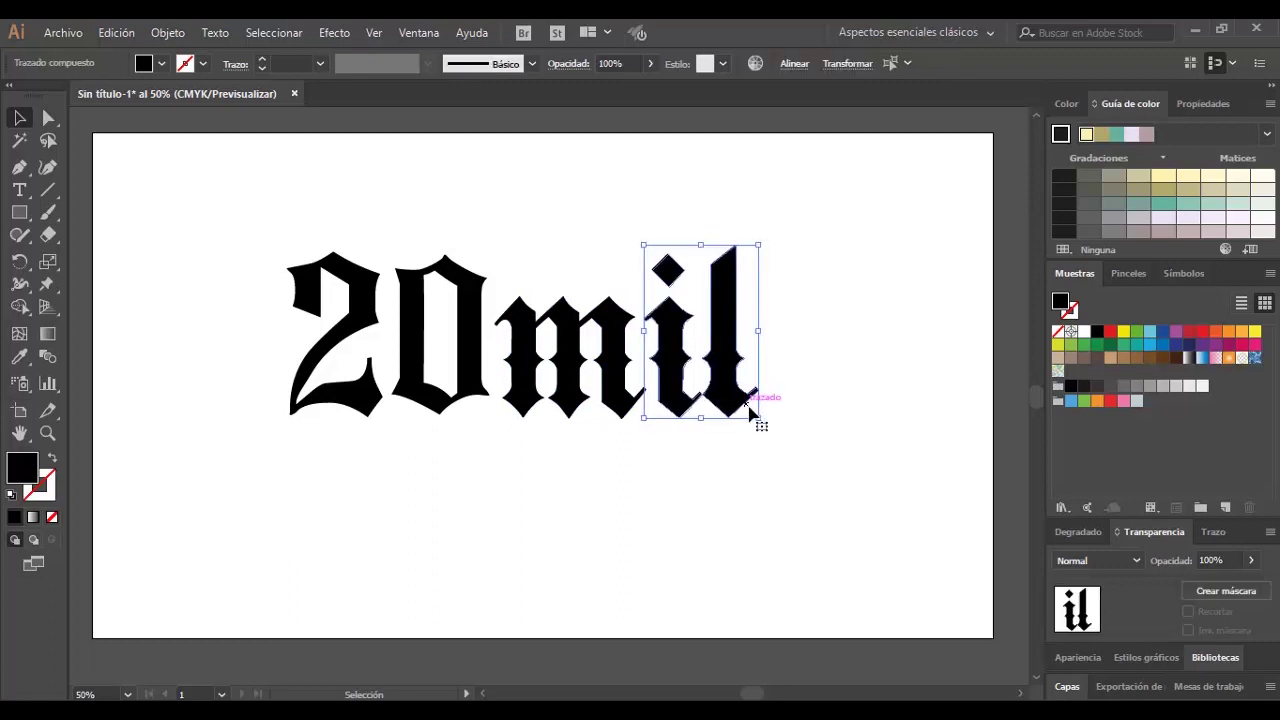
{"action": "key", "text": "ctrl+shift+a"}
{"action": "left_click_drag", "start_coordinate": [230, 228], "coordinate": [740, 477]}
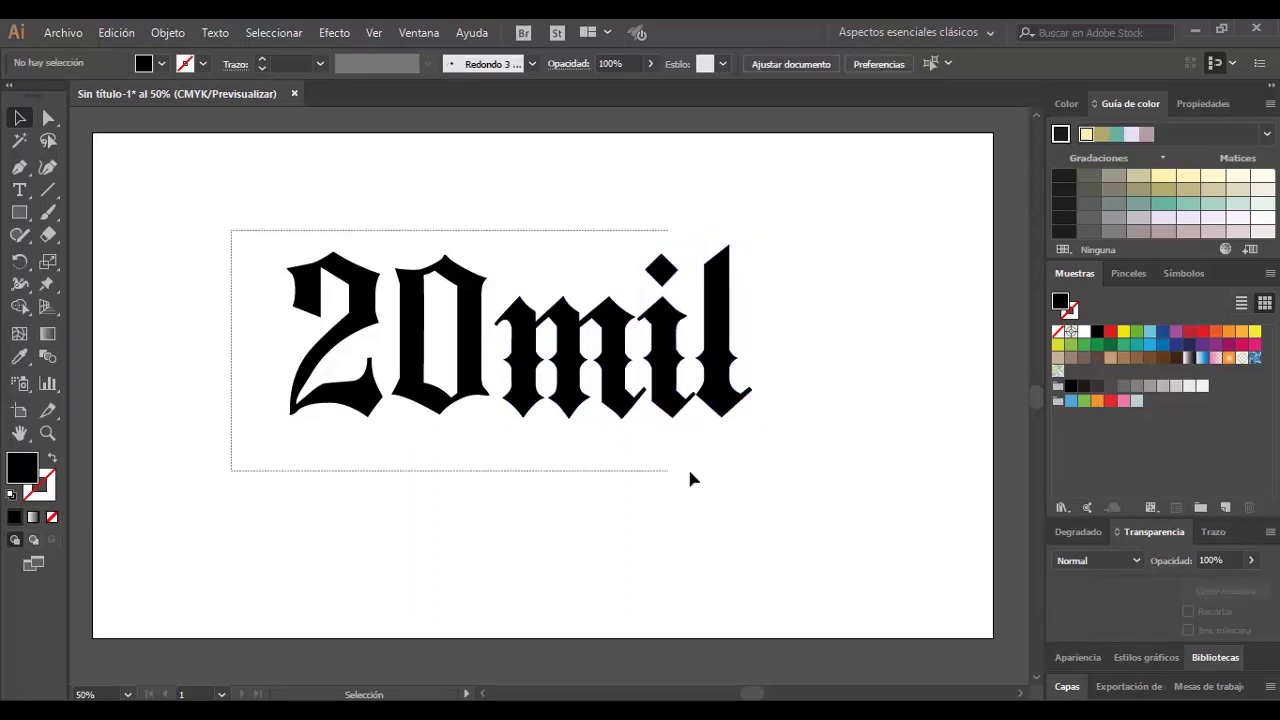
{"action": "key", "text": "ctrl+g"}
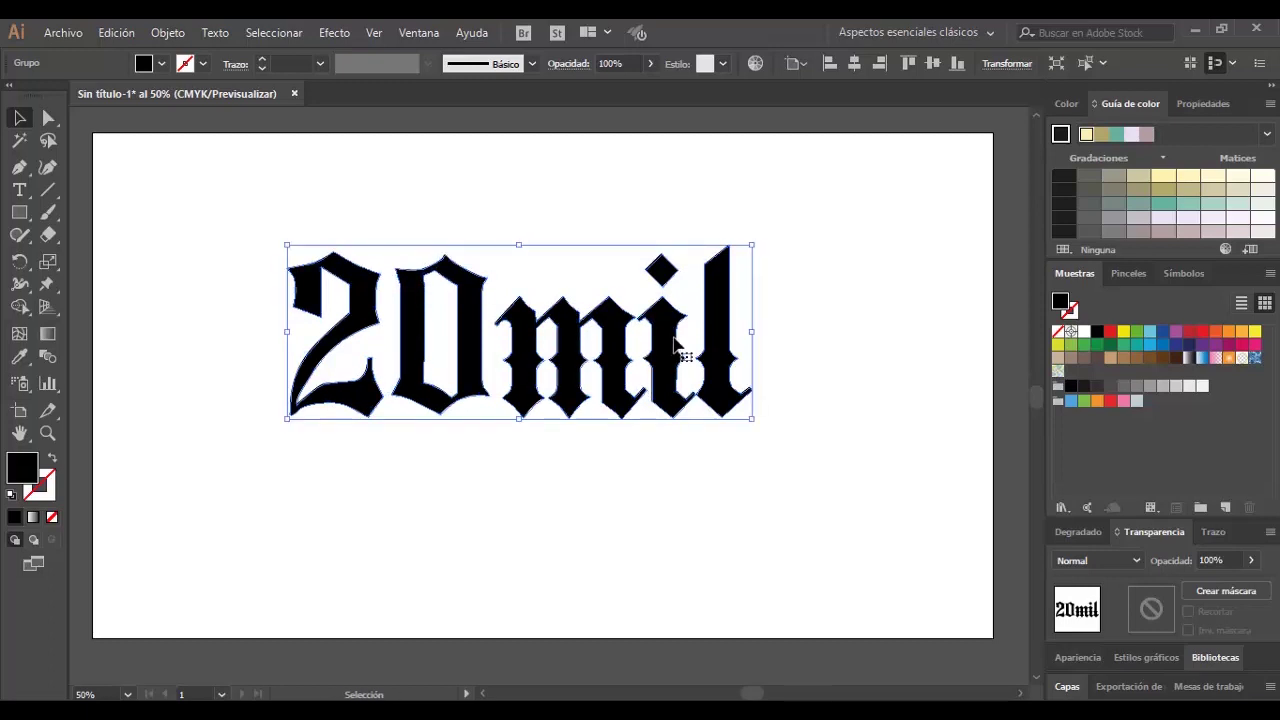
Step: Fill the lettering pale yellow and place a duplicate slightly below it
{"action": "left_click", "coordinate": [1176, 177]}
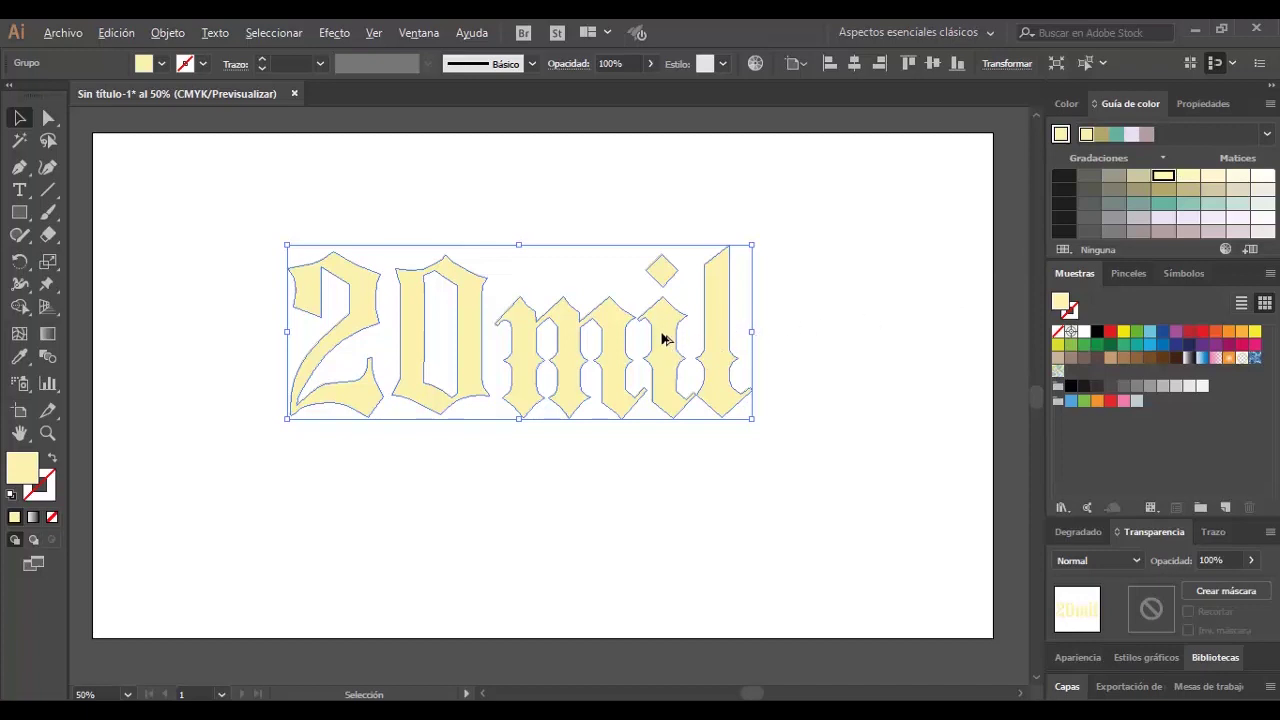
{"action": "mouse_move", "coordinate": [663, 335]}
{"action": "left_mouse_down"}
{"action": "mouse_move", "coordinate": [665, 367]}
{"action": "mouse_move", "coordinate": [665, 356]}
{"action": "left_mouse_up"}
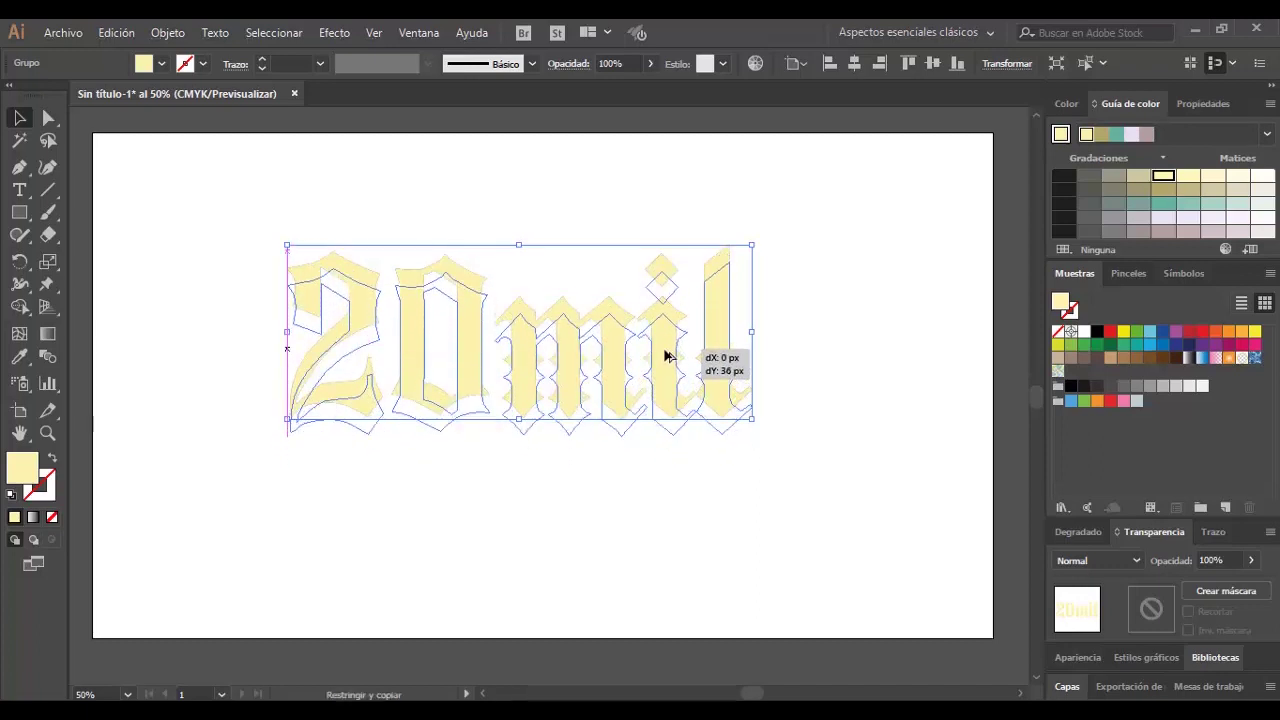
{"action": "left_click_drag", "start_coordinate": [665, 356], "coordinate": [668, 360]}
{"action": "left_click", "coordinate": [816, 345]}
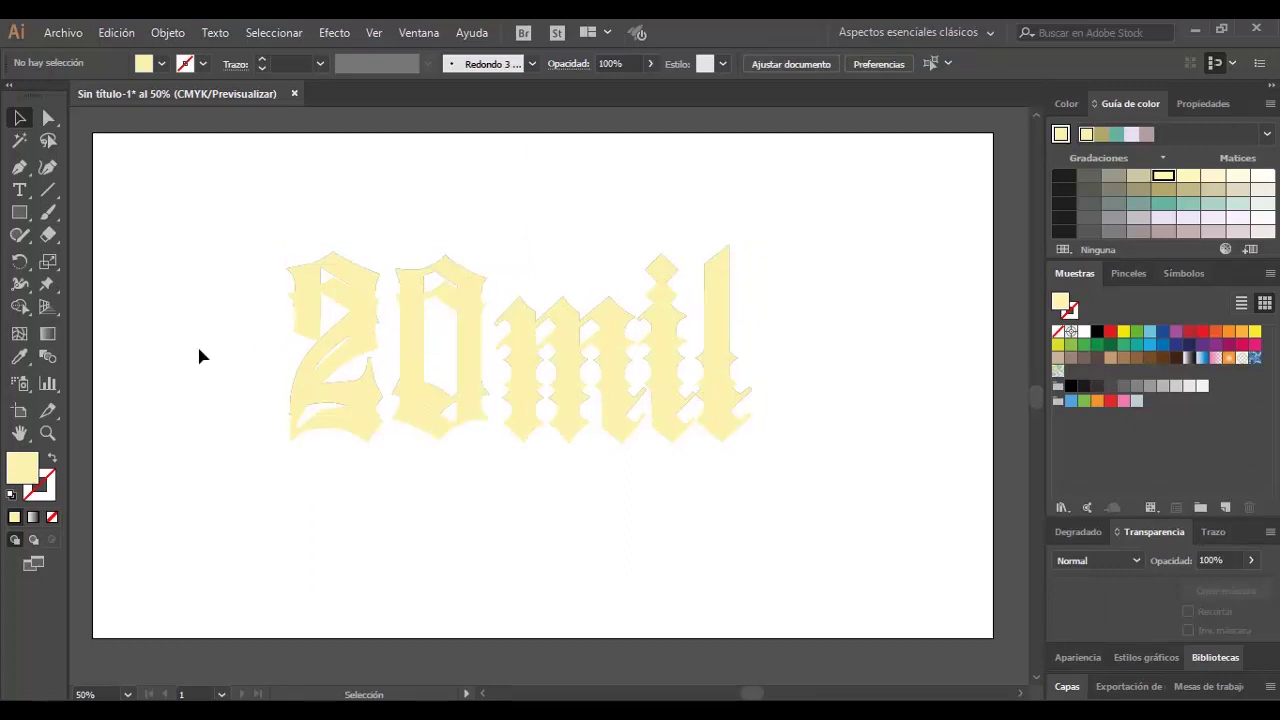
Step: Blend the original and lower copy using Pasos especificados set to 60
{"action": "left_click", "coordinate": [49, 360]}
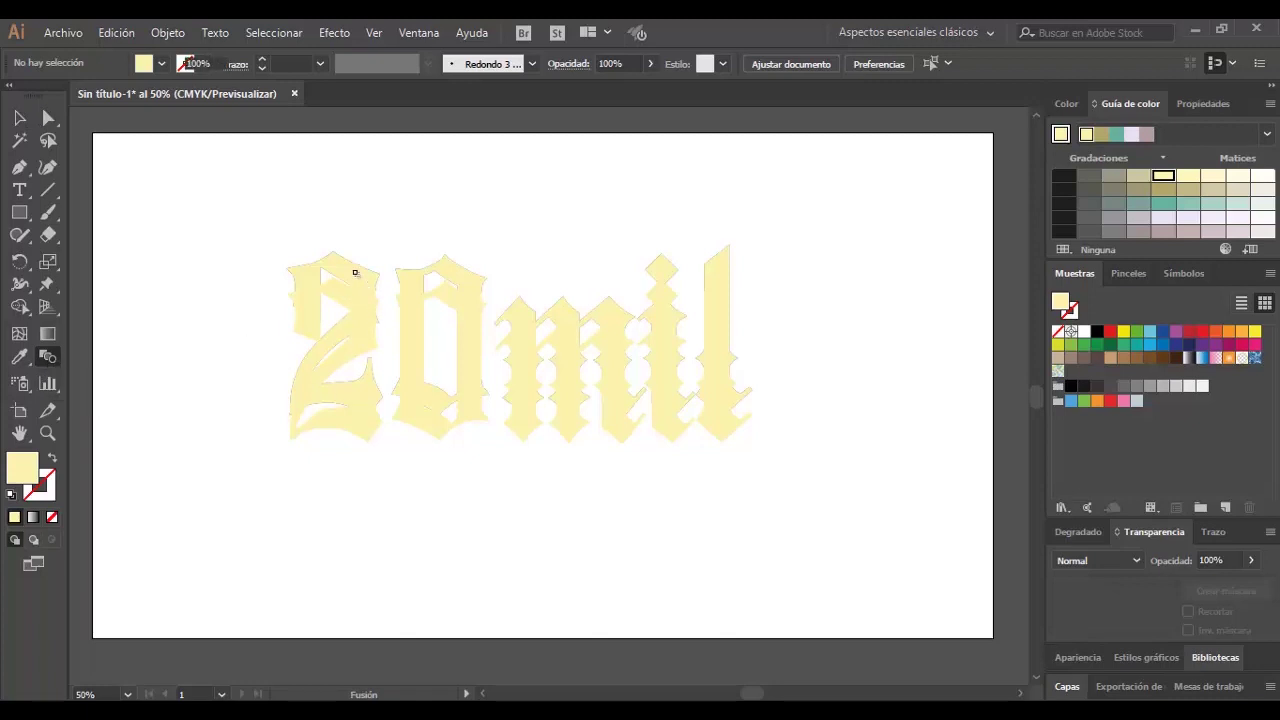
{"action": "left_click", "coordinate": [356, 273]}
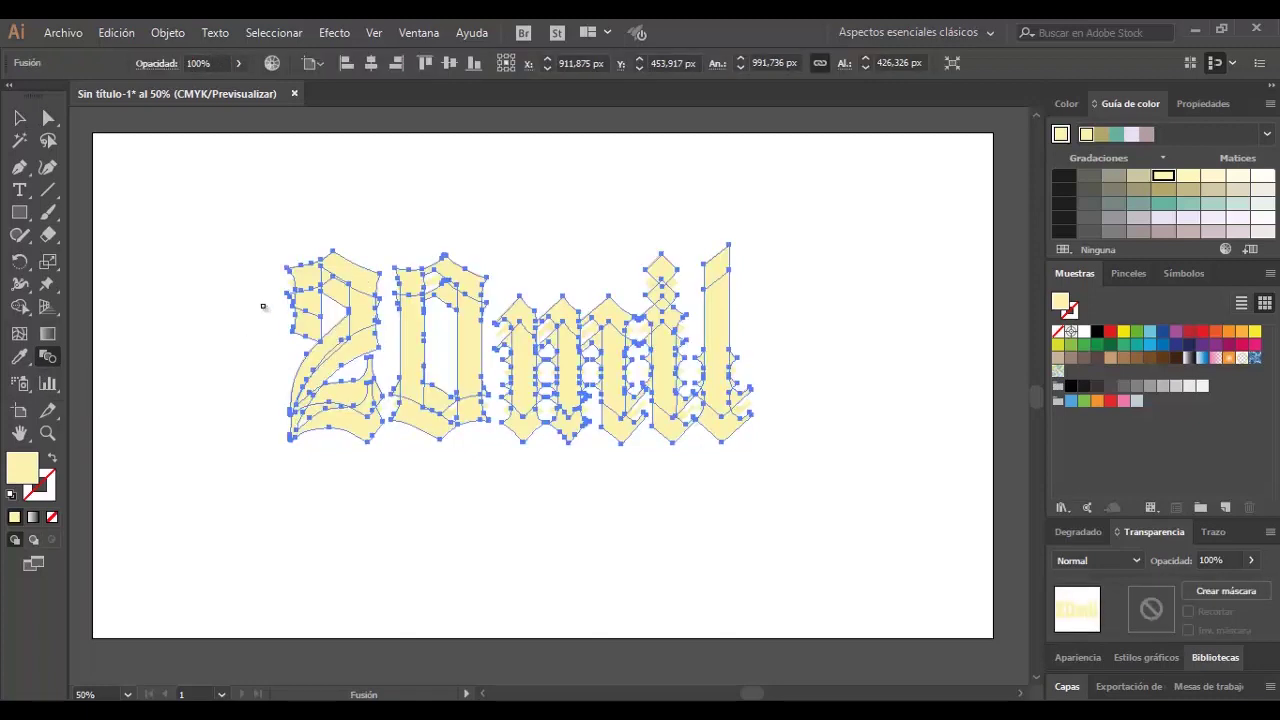
{"action": "double_click", "coordinate": [47, 358]}
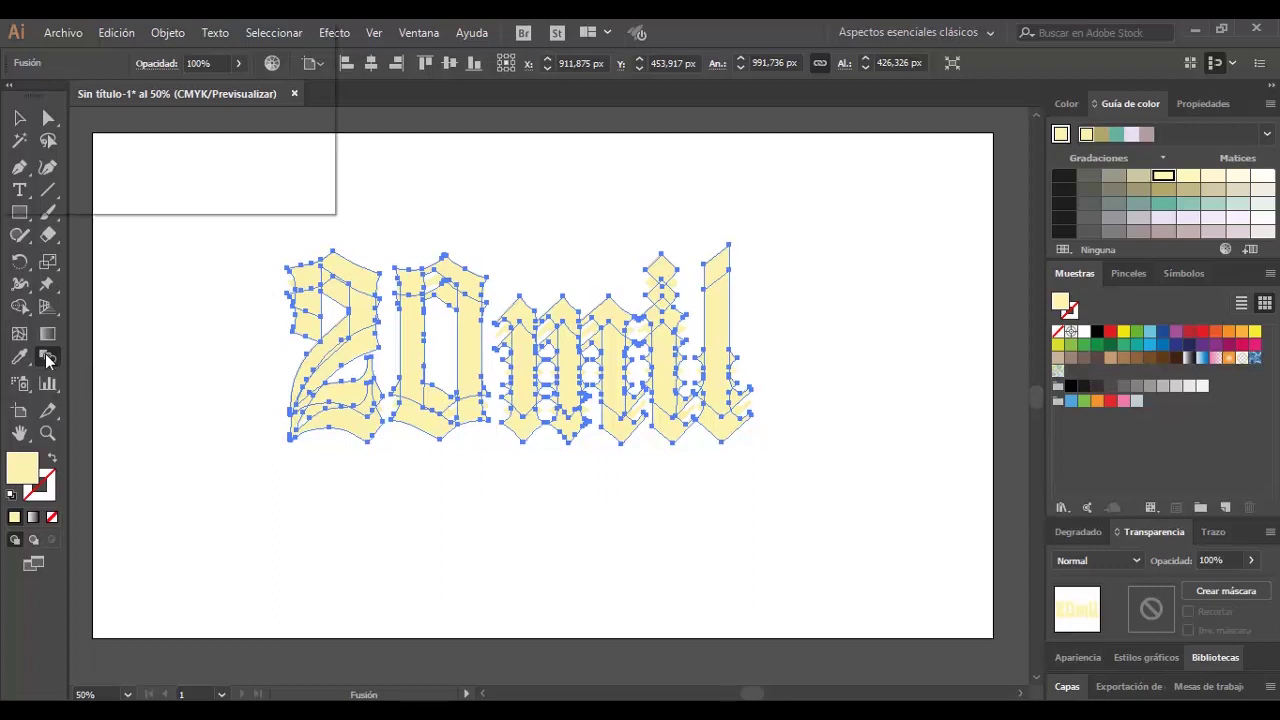
{"action": "left_click", "coordinate": [28, 166]}
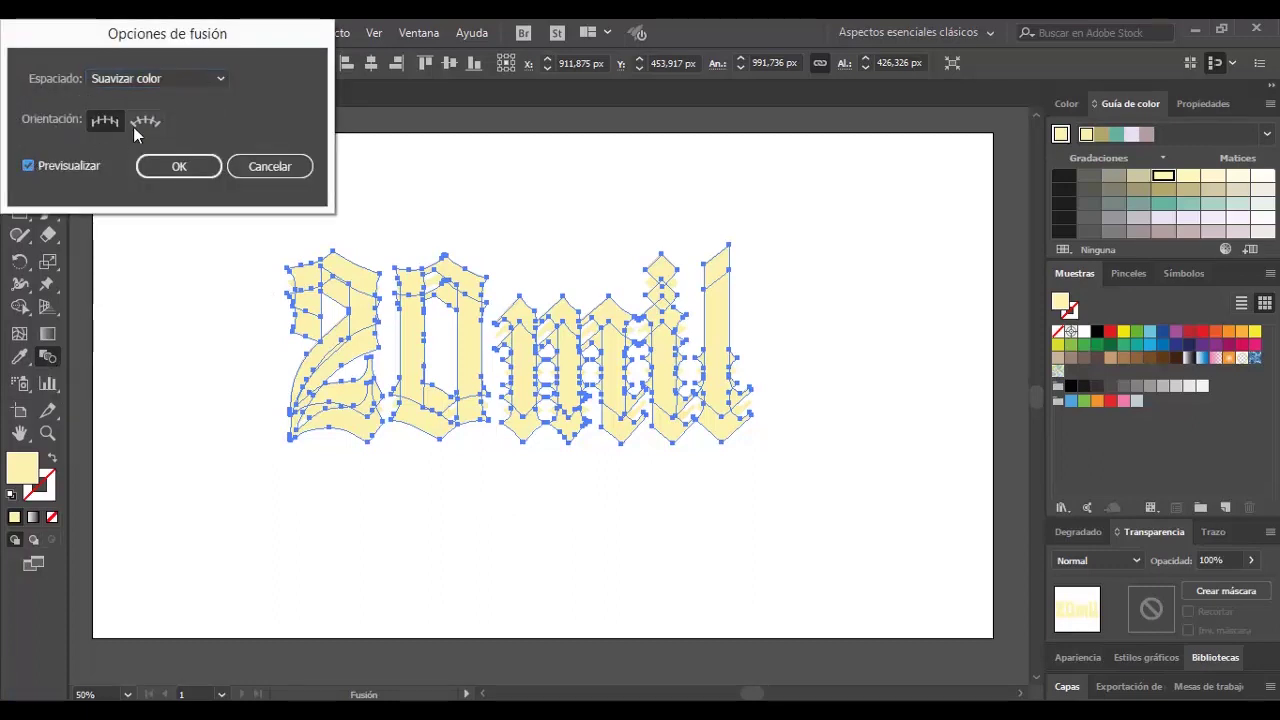
{"action": "left_click", "coordinate": [219, 79]}
{"action": "left_click", "coordinate": [200, 119]}
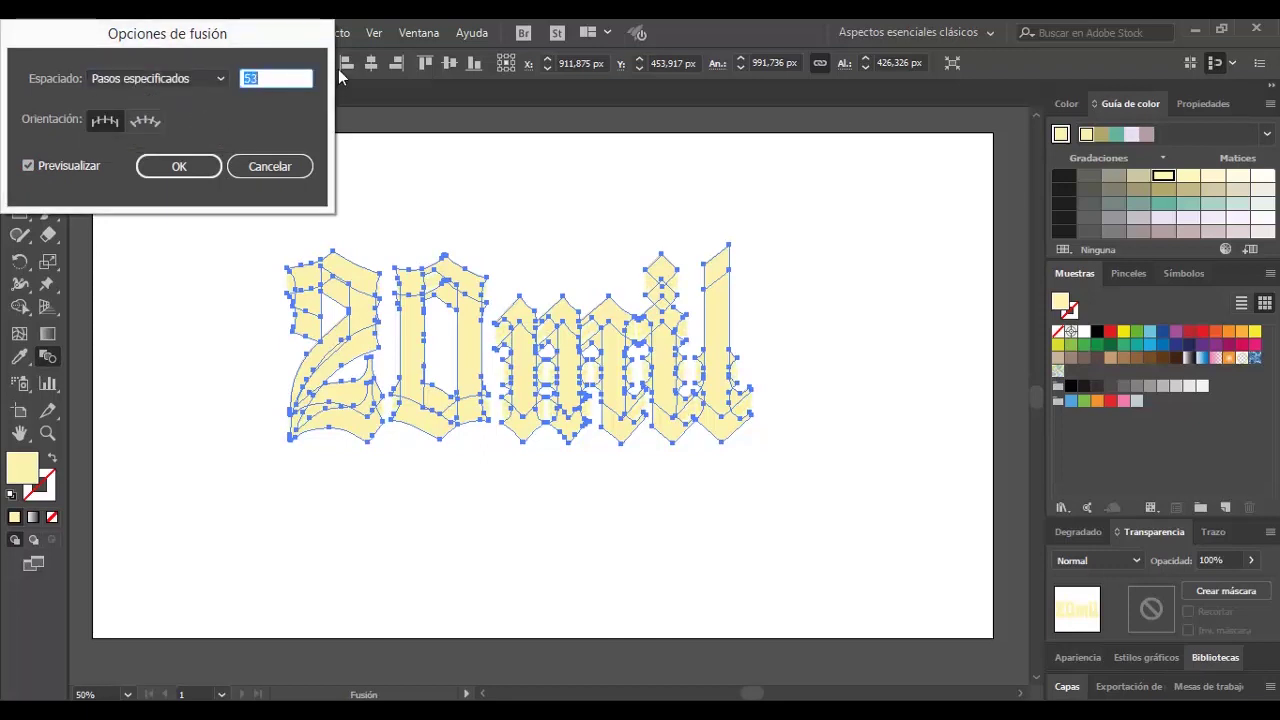
{"action": "key", "text": "Up"}
{"action": "key", "text": "Up"}
{"action": "key", "text": "Up"}
{"action": "key", "text": "Up"}
{"action": "key", "text": "Up"}
{"action": "left_click", "coordinate": [190, 166]}
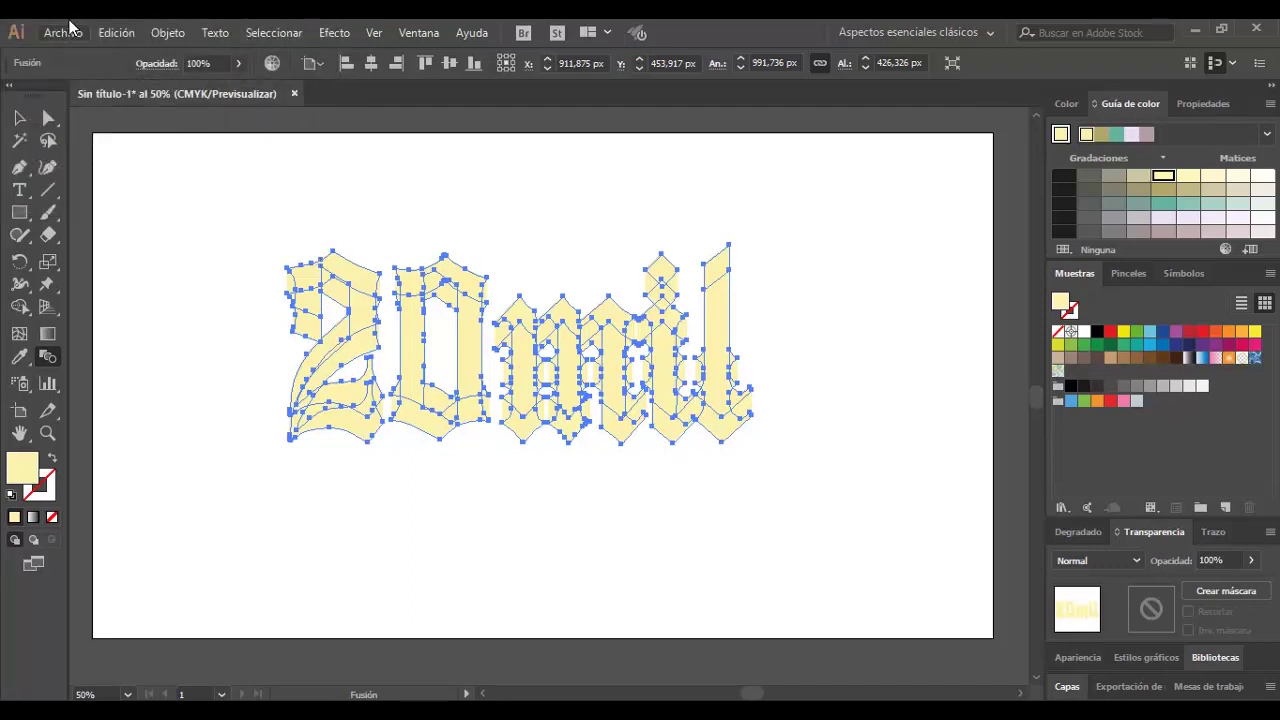
Step: Expand the blend into separate shapes
{"action": "left_click", "coordinate": [166, 32]}
{"action": "left_click", "coordinate": [277, 210]}
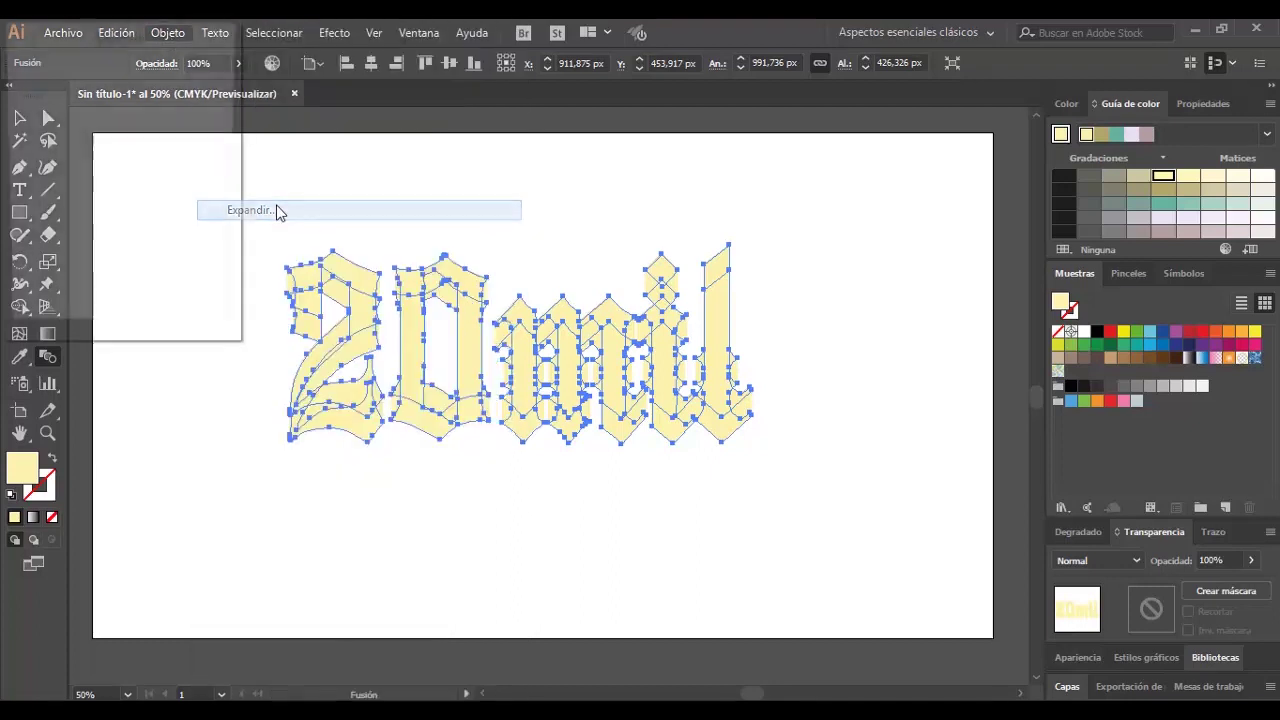
{"action": "left_click", "coordinate": [85, 291]}
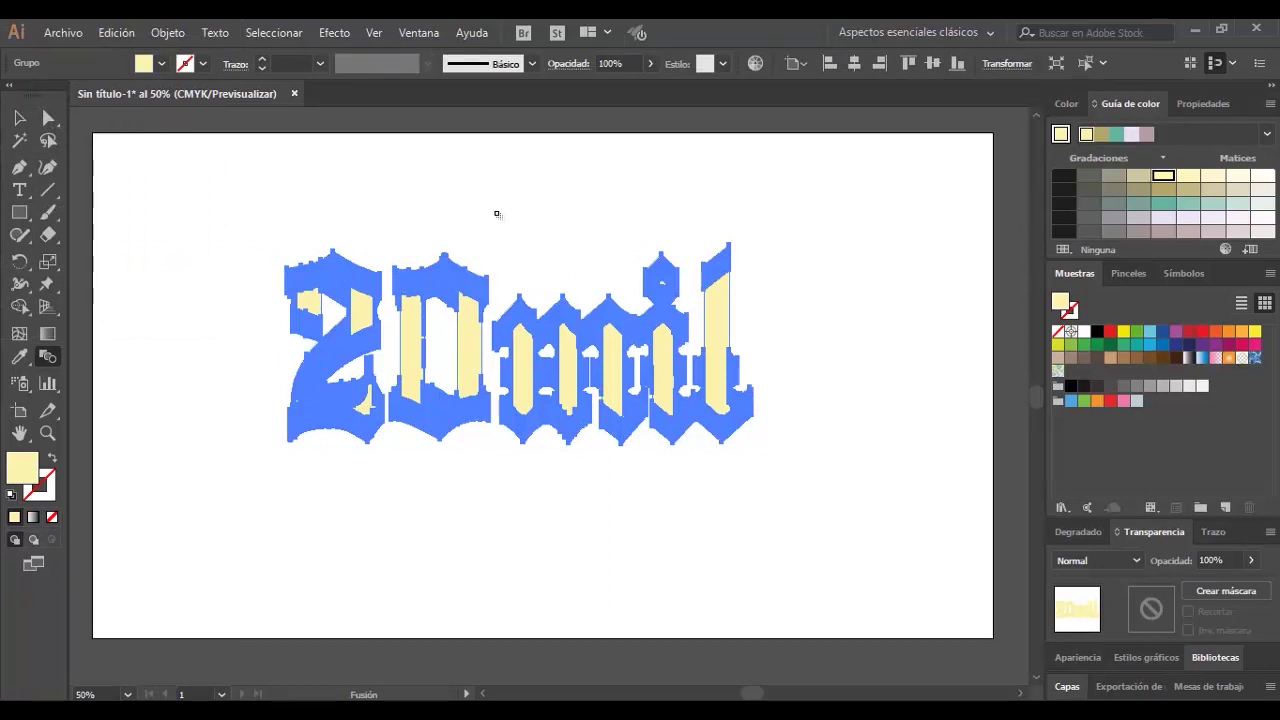
Step: Merge all the letter pieces with Buscatrazos Unir
{"action": "left_click", "coordinate": [419, 32]}
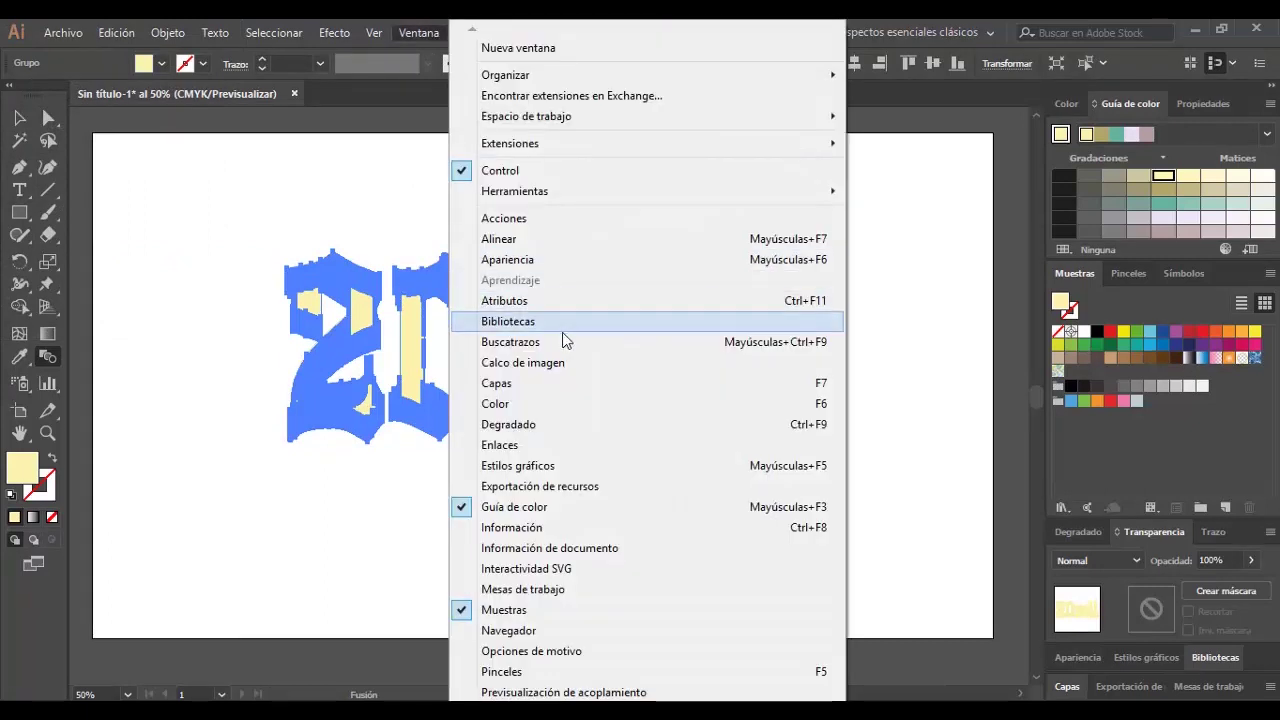
{"action": "left_click", "coordinate": [572, 343]}
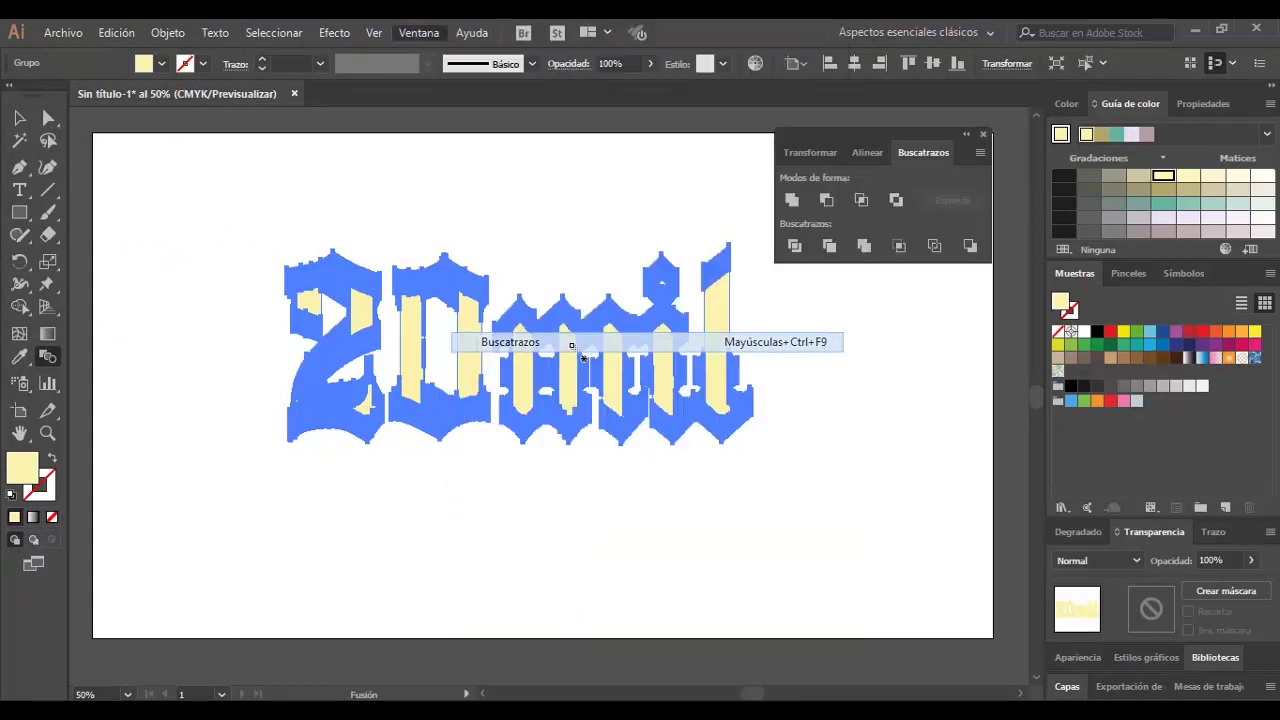
{"action": "left_click", "coordinate": [793, 198]}
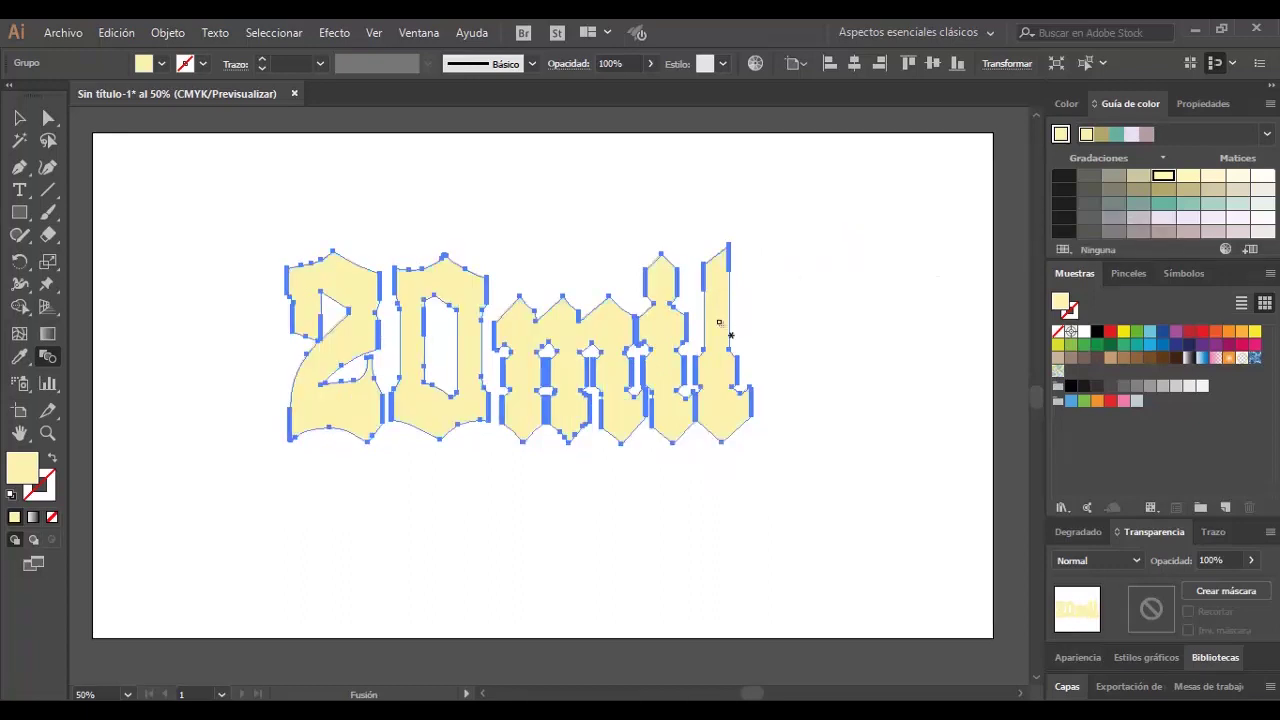
{"action": "key", "text": "v"}
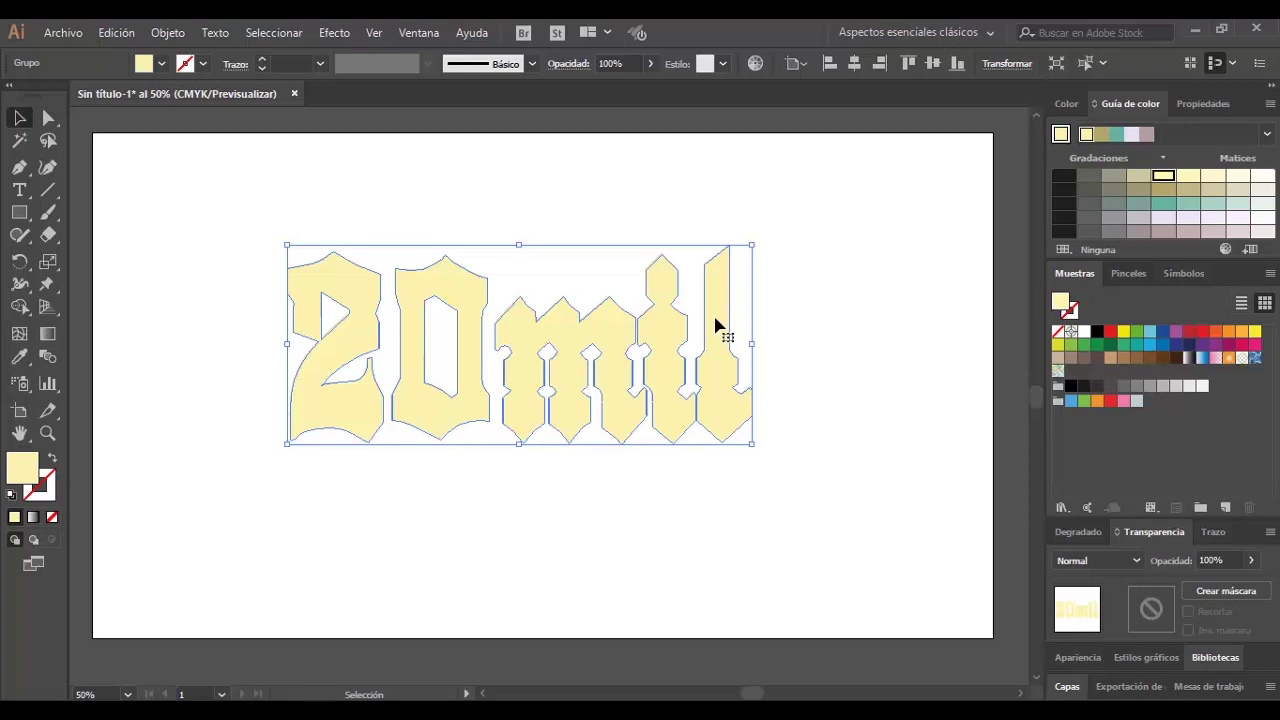
Step: Send the yellow copy behind the black lettering and fill that shadow red
{"action": "right_click", "coordinate": [715, 319]}
{"action": "mouse_move", "coordinate": [771, 521]}
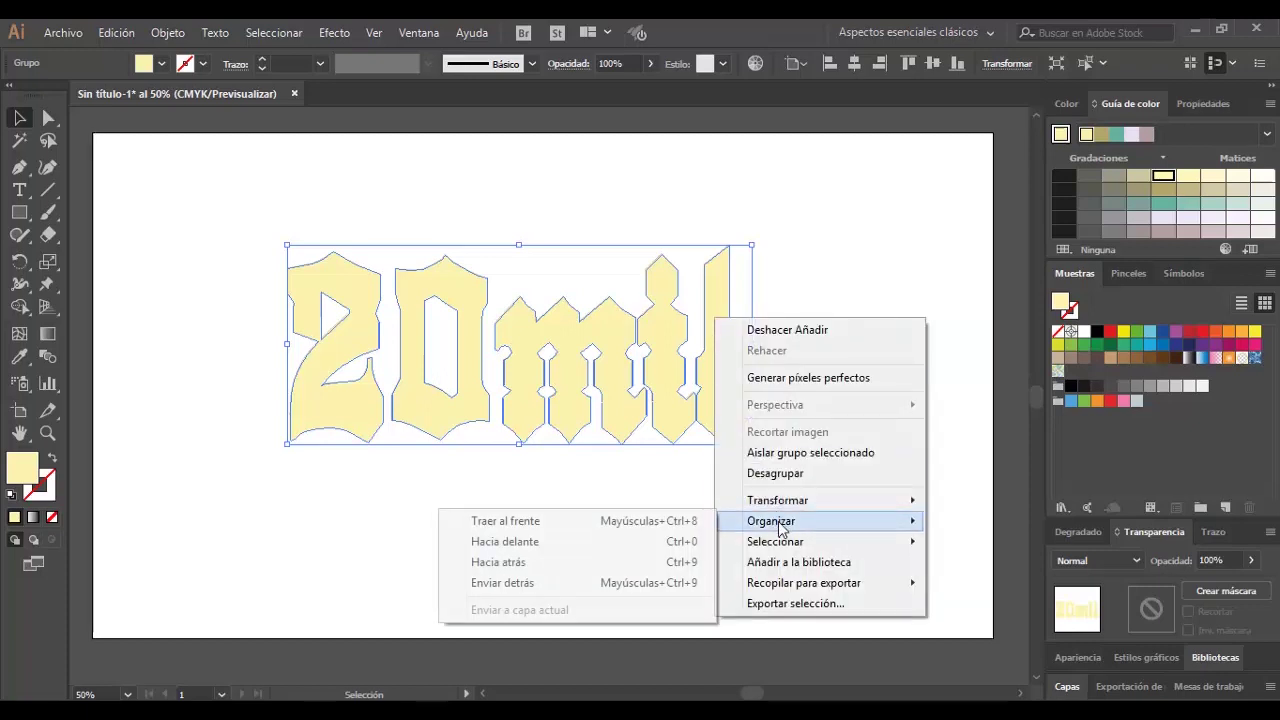
{"action": "left_click", "coordinate": [600, 582]}
{"action": "left_click", "coordinate": [612, 440]}
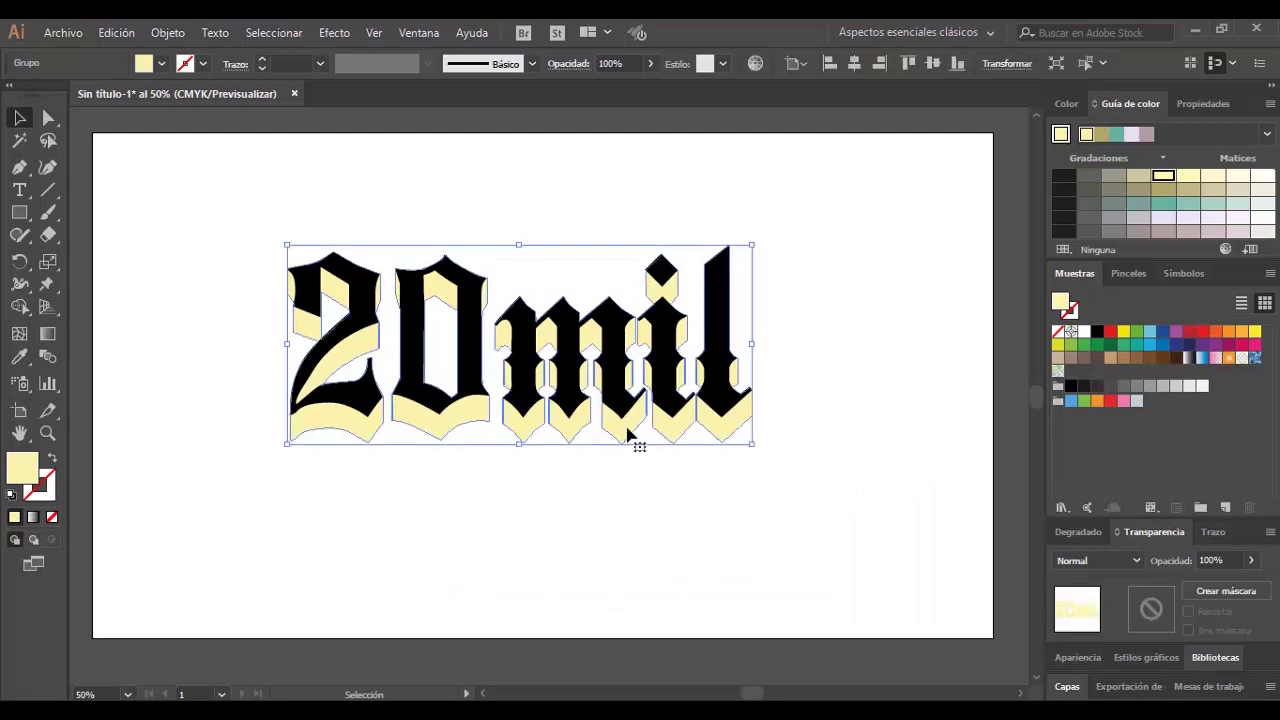
{"action": "left_click", "coordinate": [1110, 331]}
{"action": "left_click", "coordinate": [922, 336]}
Step: Select the whole 20mil group and try a salmon colour on it
{"action": "scroll", "coordinate": [630, 380], "scroll_direction": "down", "scroll_amount": 1}
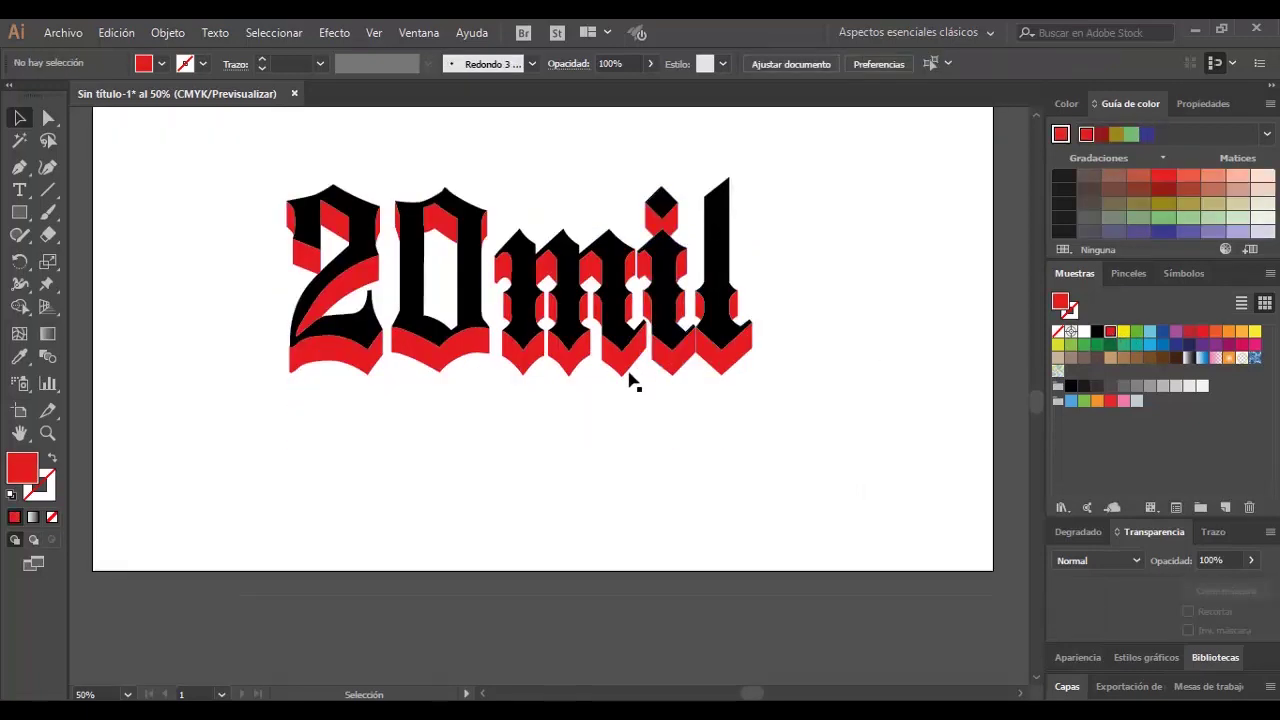
{"action": "left_click", "coordinate": [619, 371]}
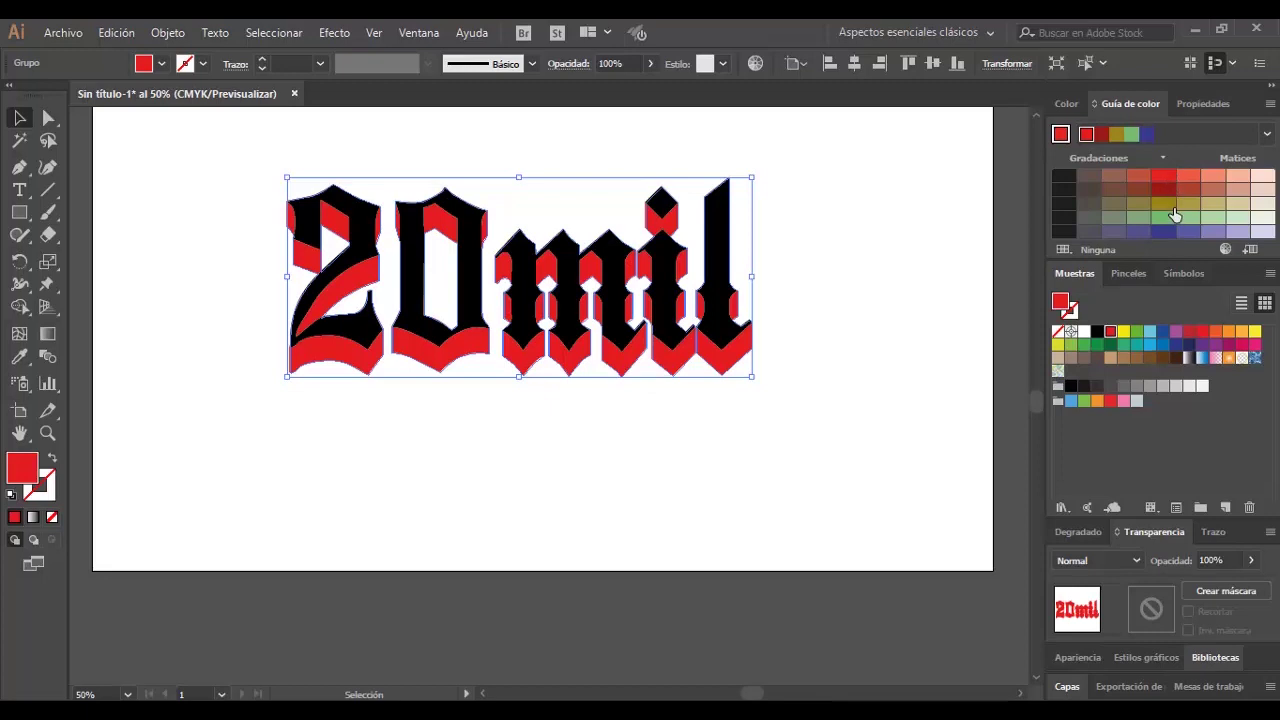
{"action": "left_click", "coordinate": [1188, 176]}
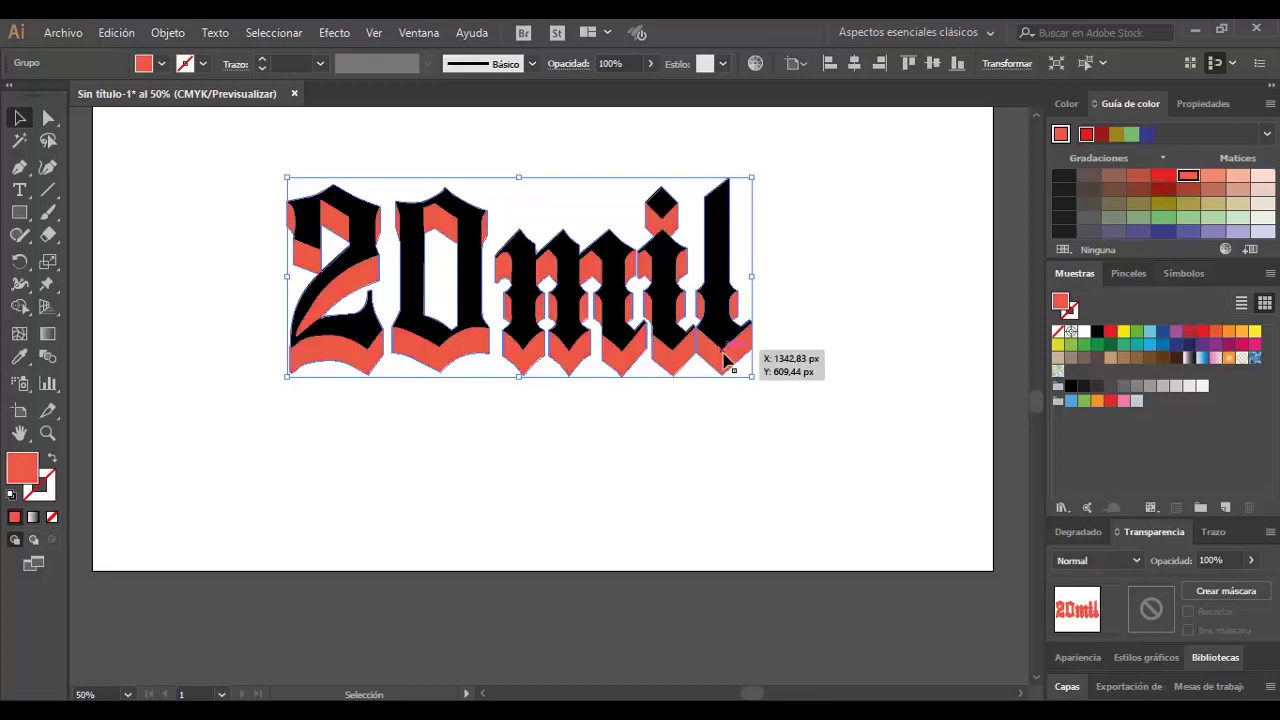
Step: Undo the salmon colour and repeat the offset copy with Ctrl+D, keeping one extra copy
{"action": "key", "text": "ctrl"}
{"action": "key", "text": "ctrl+z"}
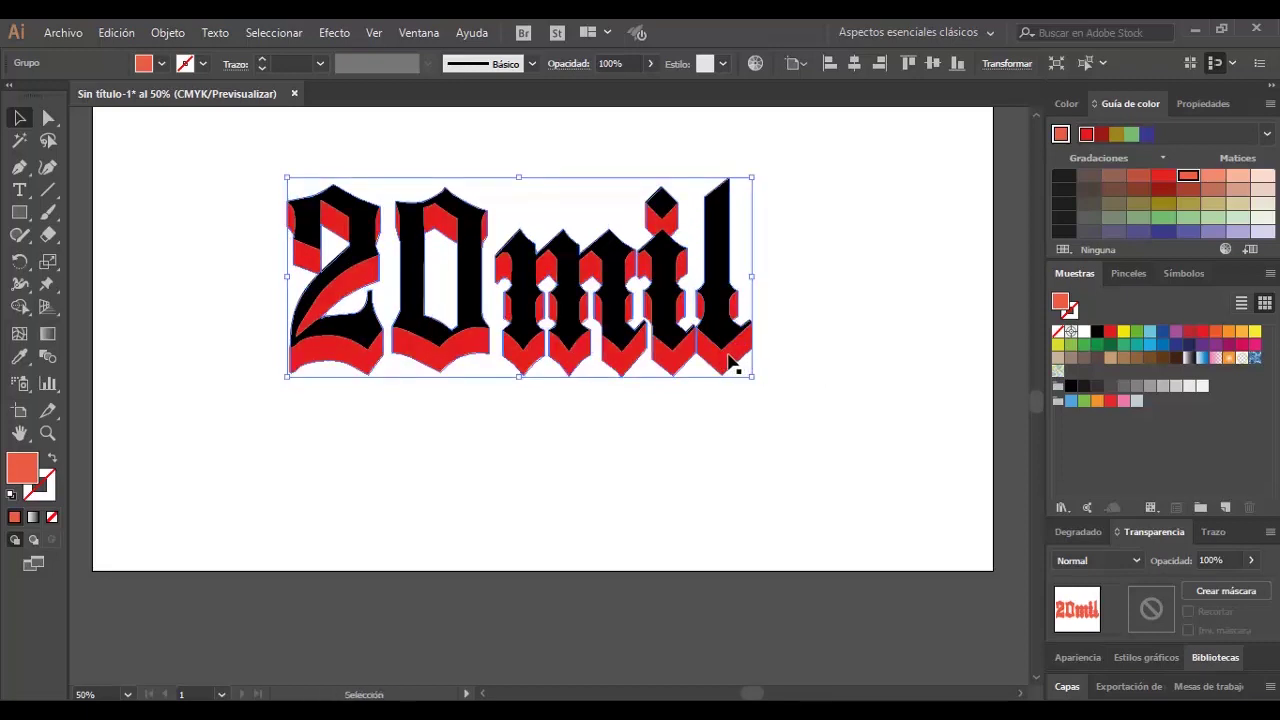
{"action": "key", "text": "ctrl+d"}
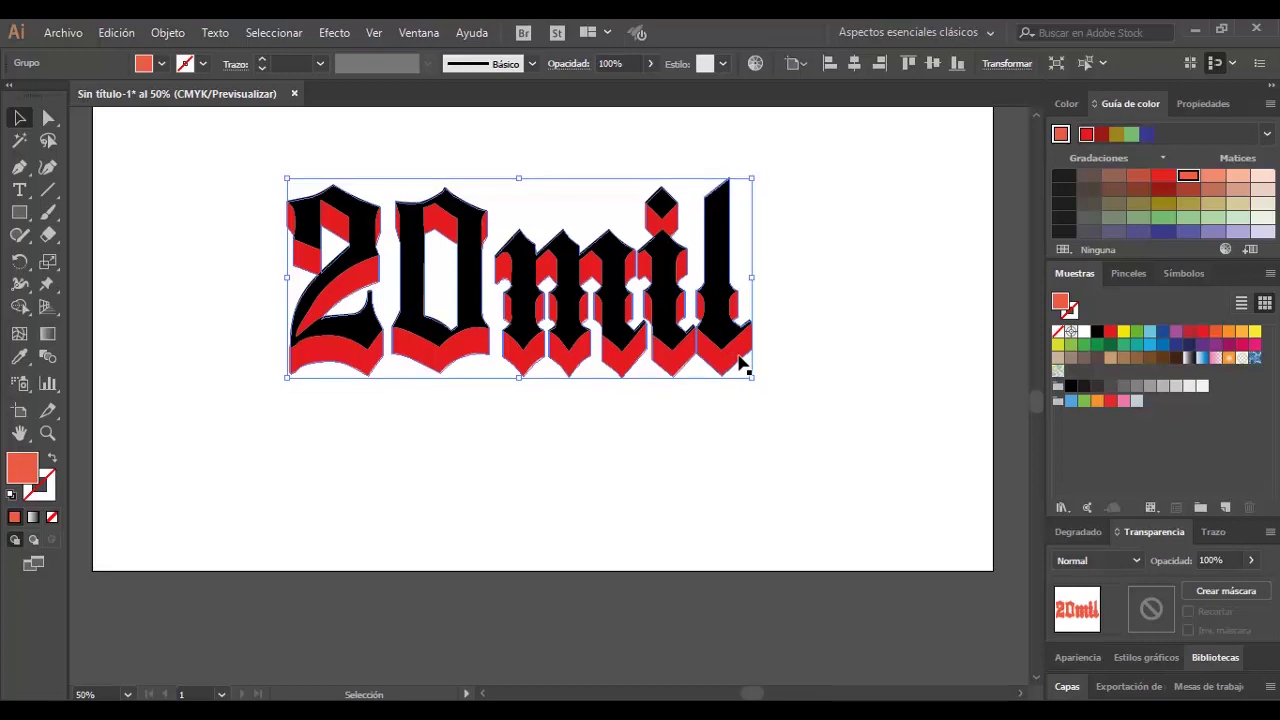
{"action": "key", "text": "ctrl+d"}
{"action": "key", "text": "ctrl+d"}
{"action": "key", "text": "ctrl+d"}
{"action": "key", "text": "ctrl+d"}
{"action": "key", "text": "ctrl+d"}
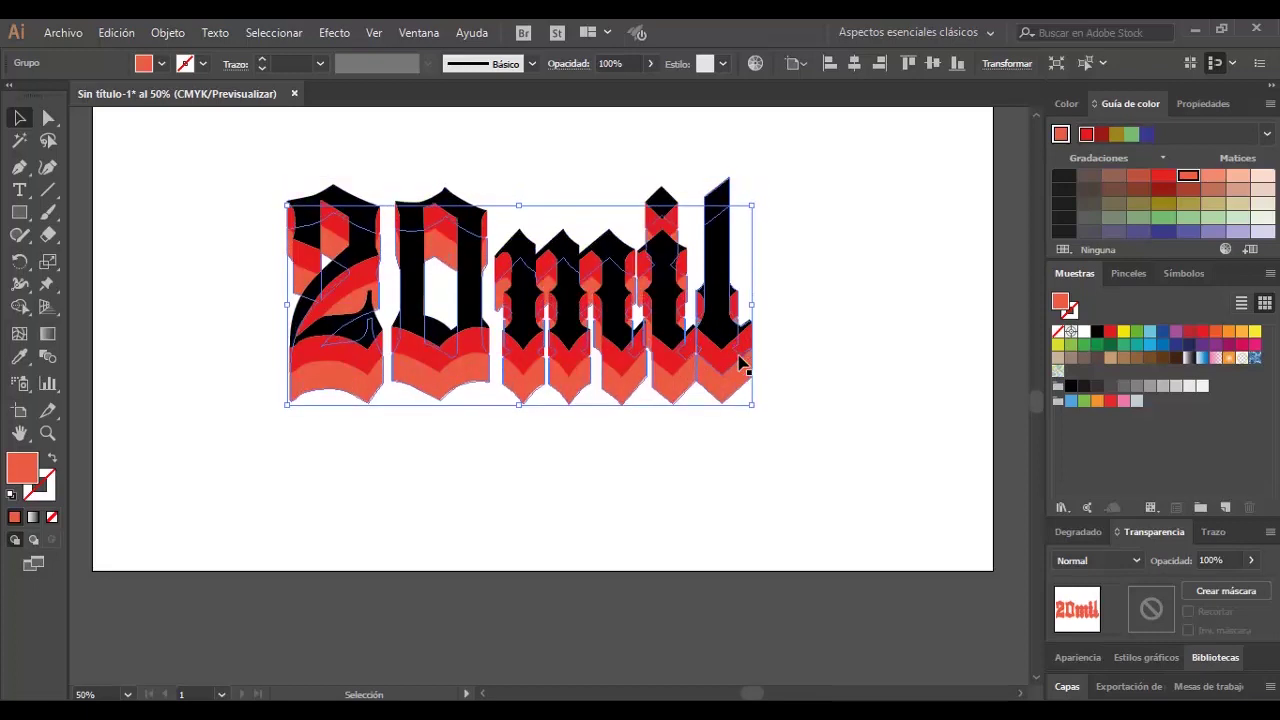
{"action": "key", "text": "ctrl+z"}
{"action": "key", "text": "ctrl+z"}
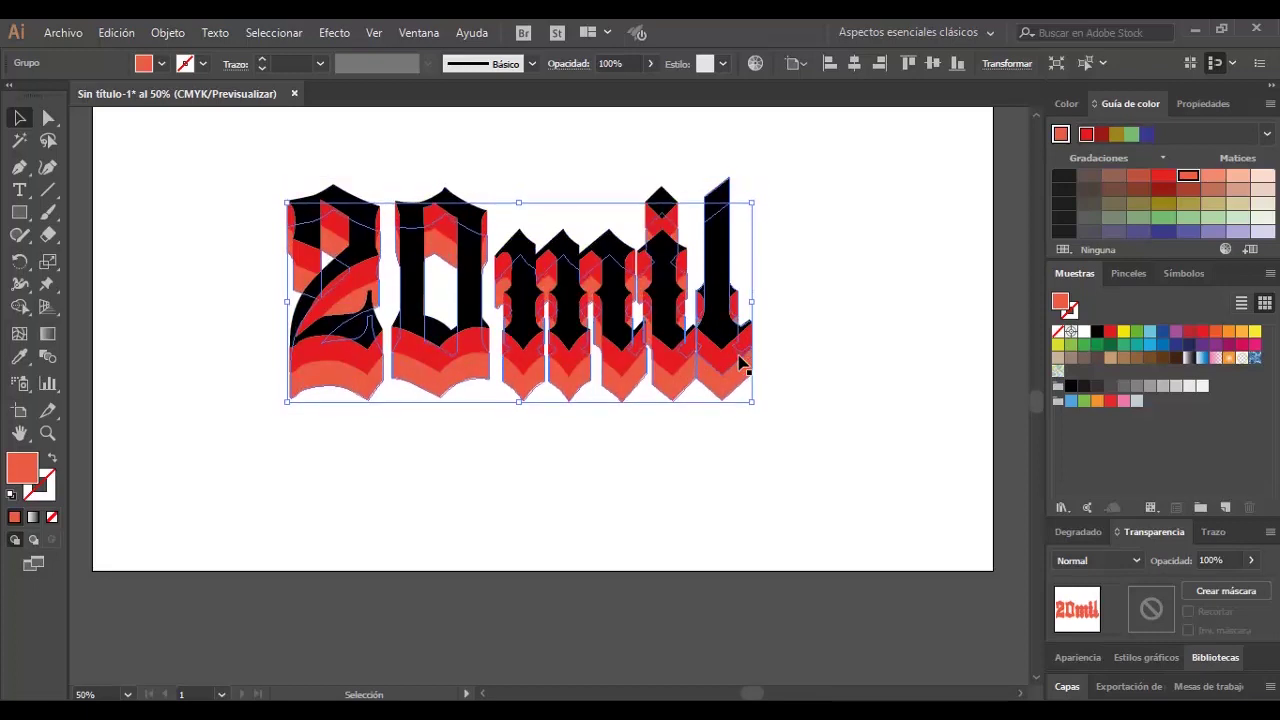
Step: Zoom in on the bottoms of the letters
{"action": "key", "text": "z"}
{"action": "left_click", "coordinate": [520, 391]}
{"action": "triple_click", "coordinate": [530, 388]}
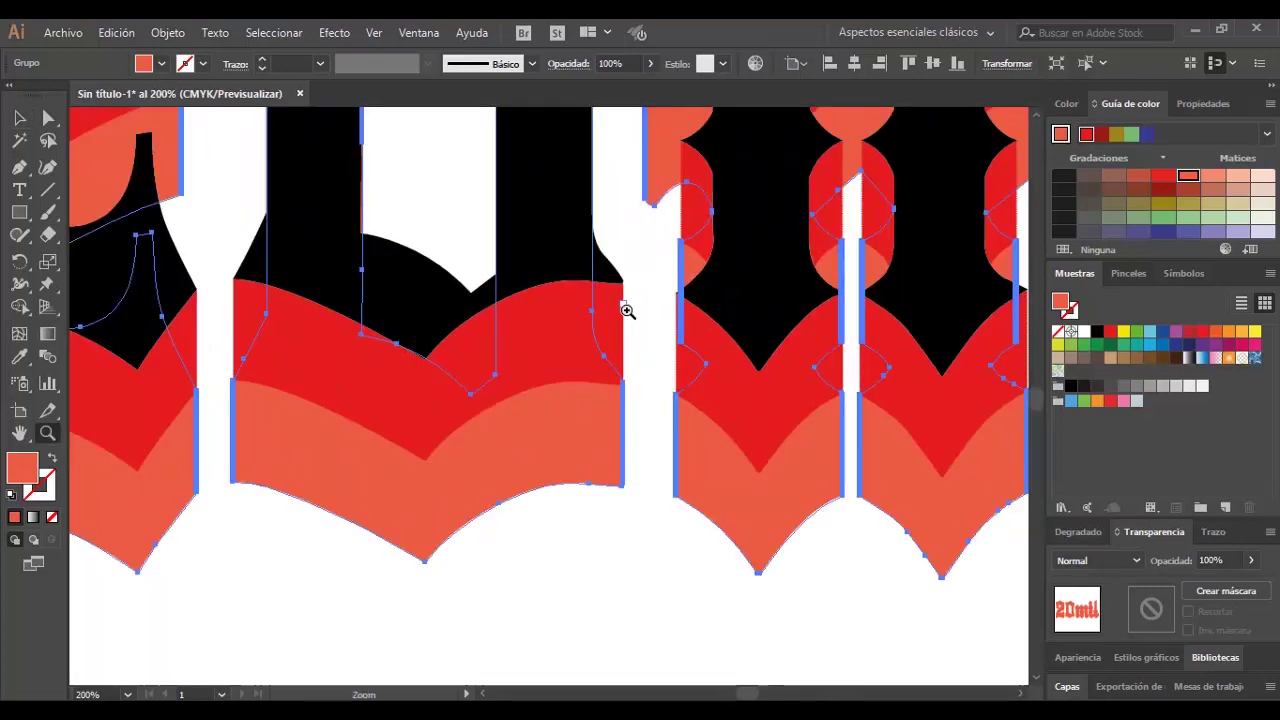
Step: Select the rearmost stacked copy of the 20mil lettering
{"action": "scroll", "coordinate": [627, 307], "scroll_direction": "down", "scroll_amount": 3}
{"action": "key", "text": "v"}
{"action": "left_click", "coordinate": [581, 584]}
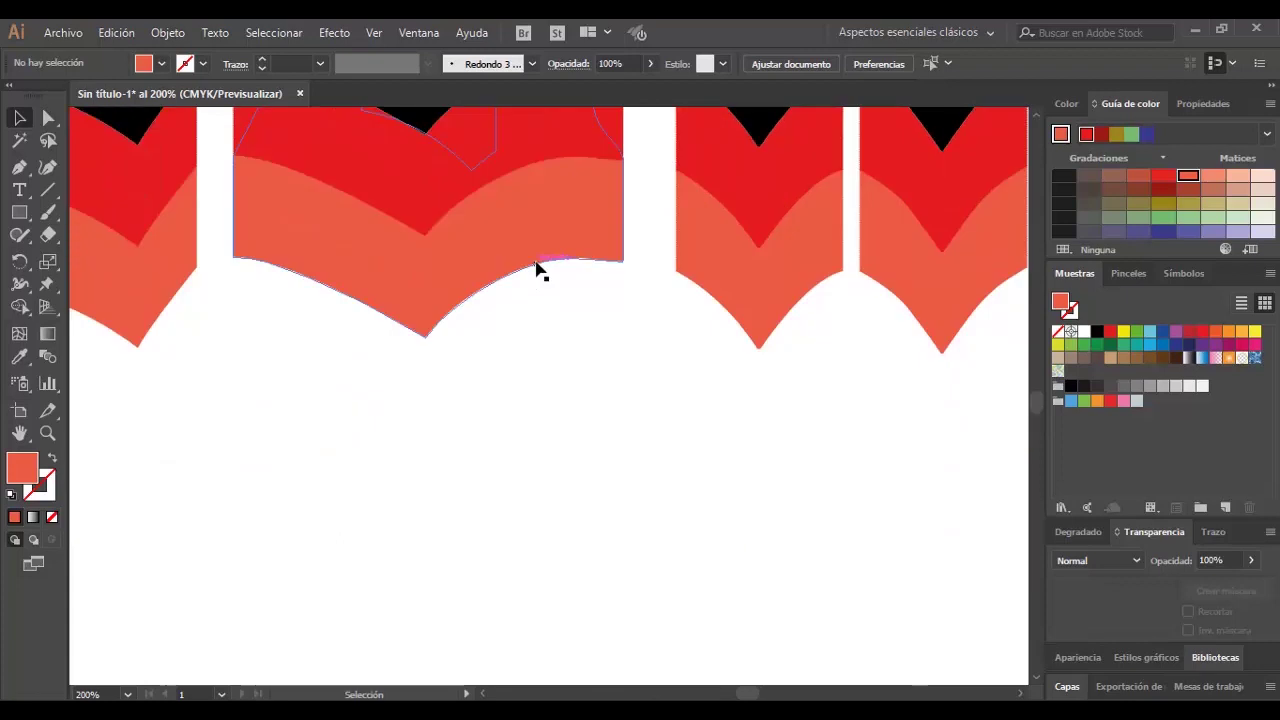
{"action": "scroll", "coordinate": [538, 270], "scroll_direction": "up", "scroll_amount": 1}
{"action": "left_click", "coordinate": [553, 302]}
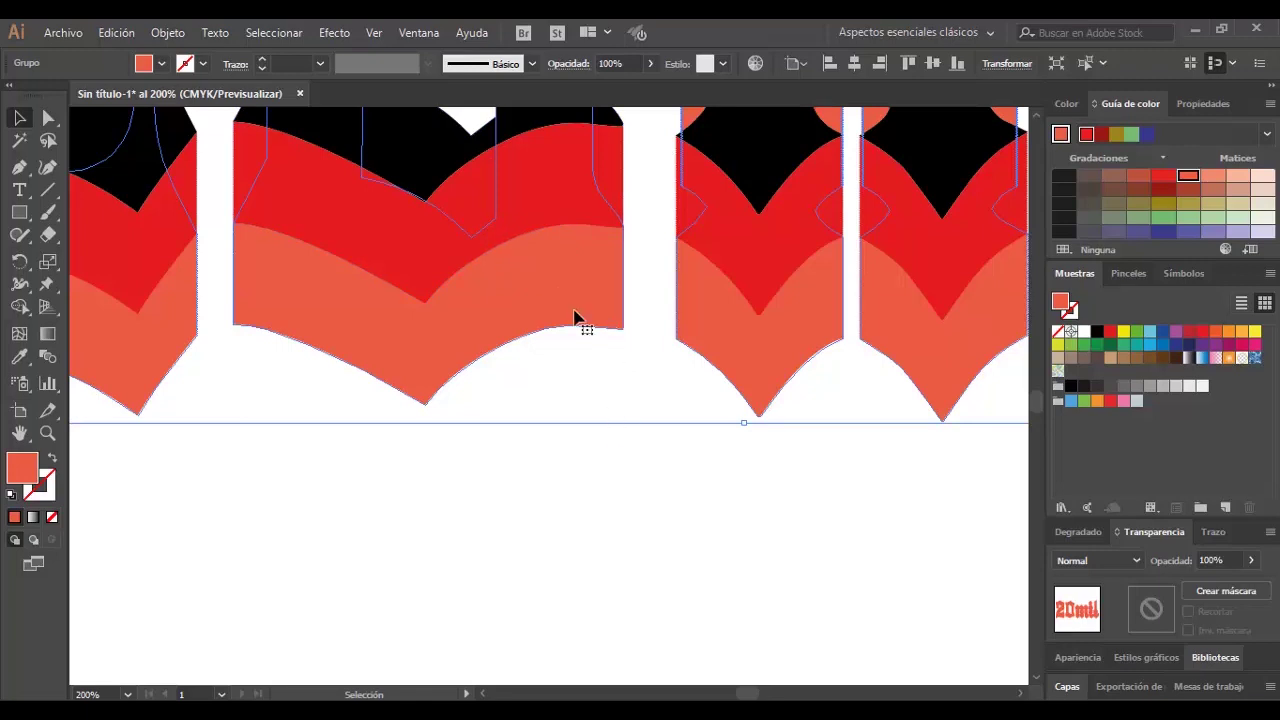
{"action": "left_click", "coordinate": [566, 435]}
{"action": "left_click", "coordinate": [547, 284]}
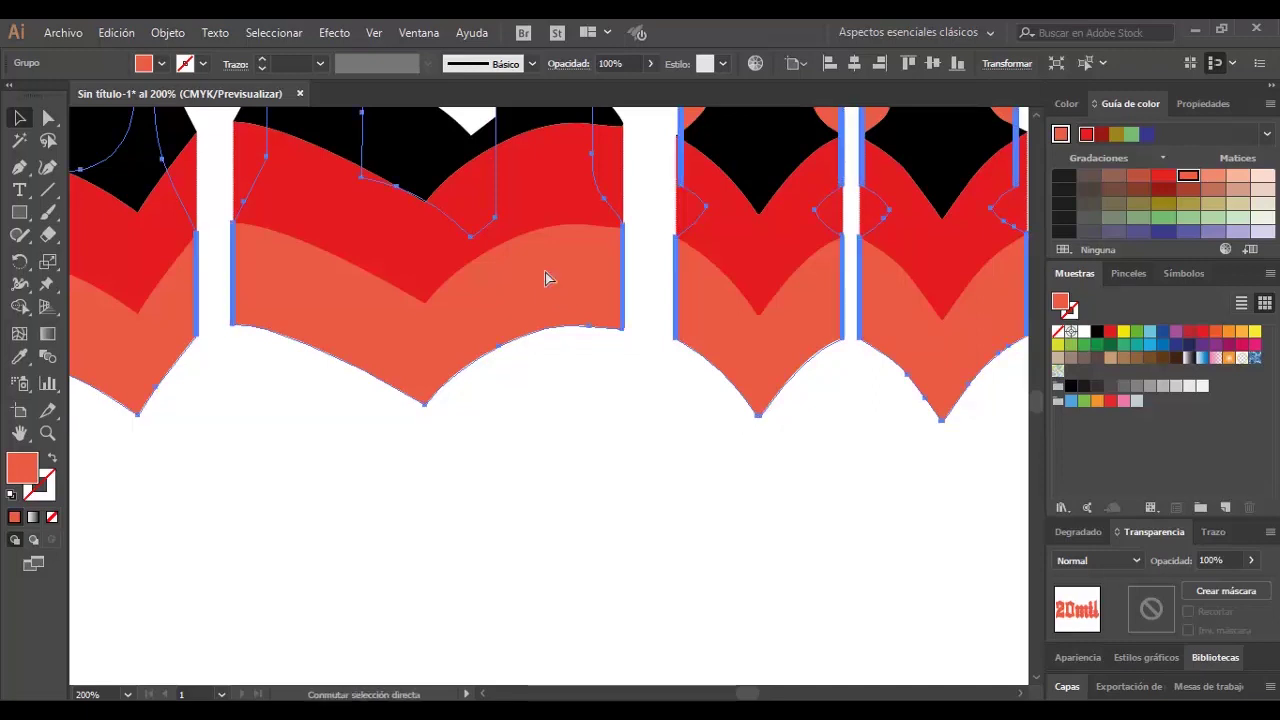
Step: Fill the back copy yellow and nudge it down two steps
{"action": "left_click", "coordinate": [1125, 333]}
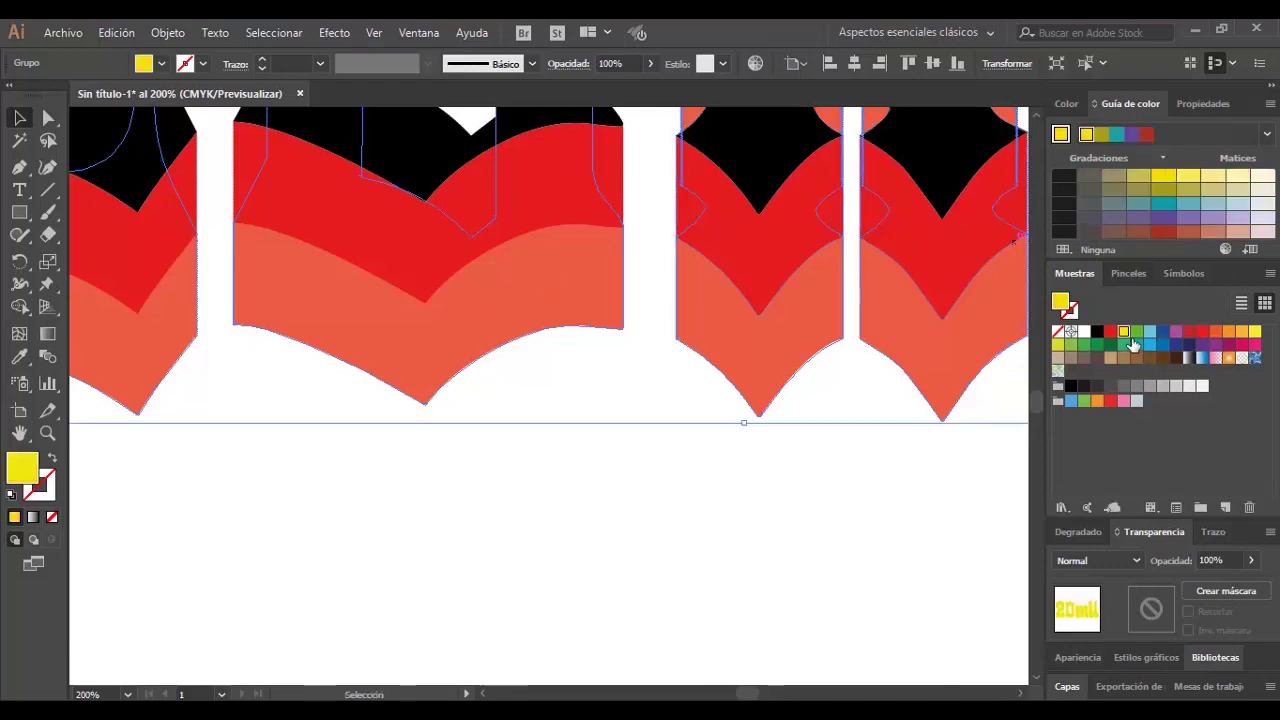
{"action": "key", "text": "Down"}
{"action": "key", "text": "Down"}
{"action": "key", "text": "Down"}
{"action": "key", "text": "Down"}
{"action": "key", "text": "Down"}
{"action": "key", "text": "Down"}
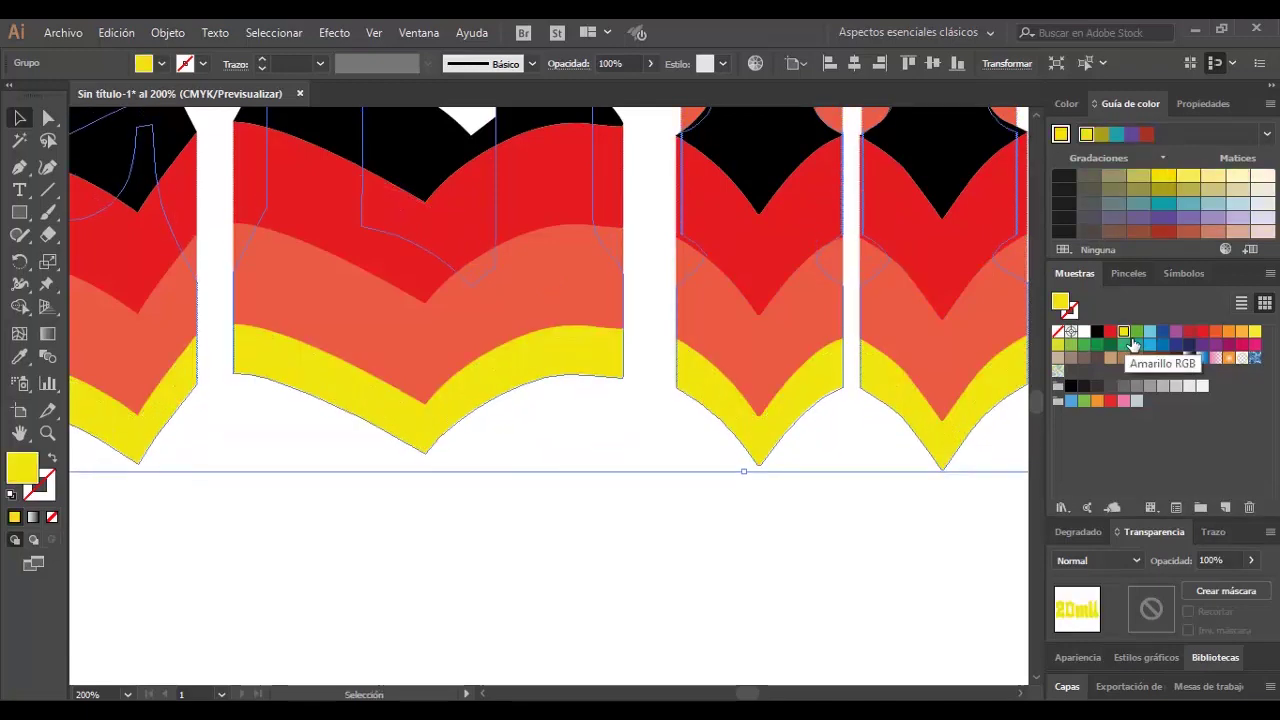
{"action": "key", "text": "Down"}
{"action": "key", "text": "Down"}
{"action": "key", "text": "Down"}
{"action": "key", "text": "Down"}
{"action": "key", "text": "Down"}
{"action": "key", "text": "Down"}
{"action": "left_click_drag", "start_coordinate": [743, 520], "coordinate": [743, 543]}
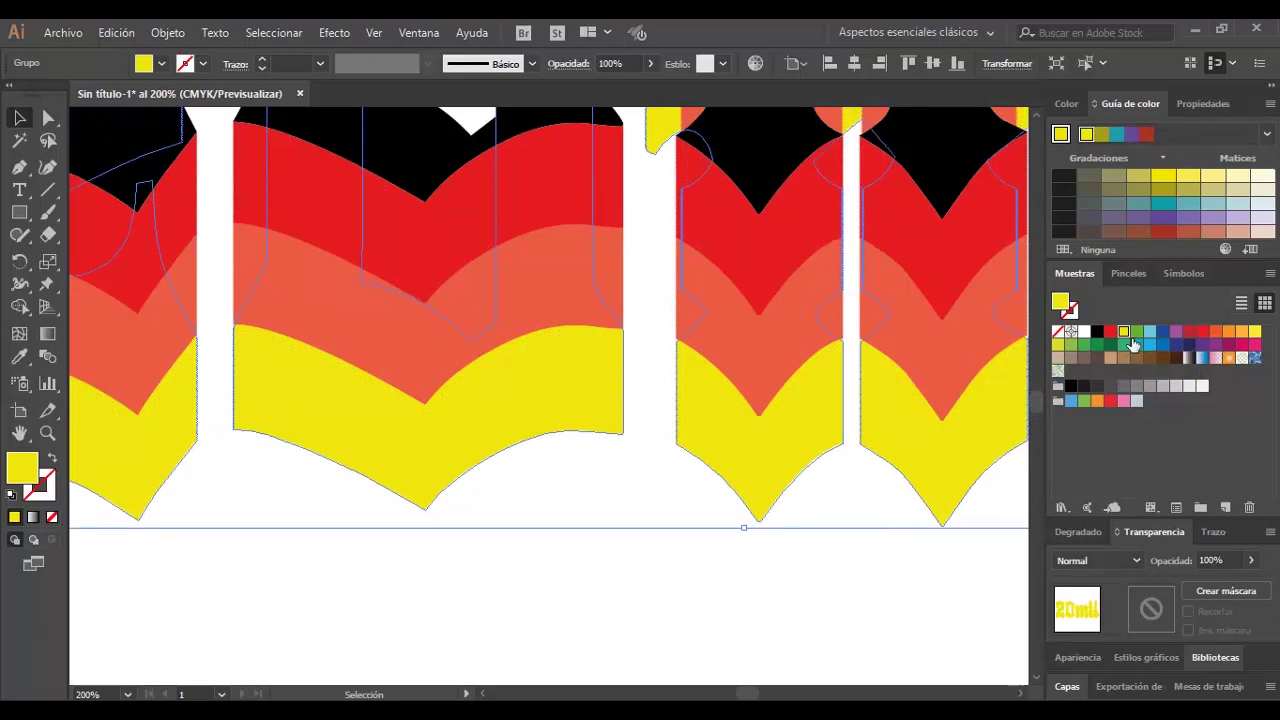
{"action": "key", "text": "ctrl+z"}
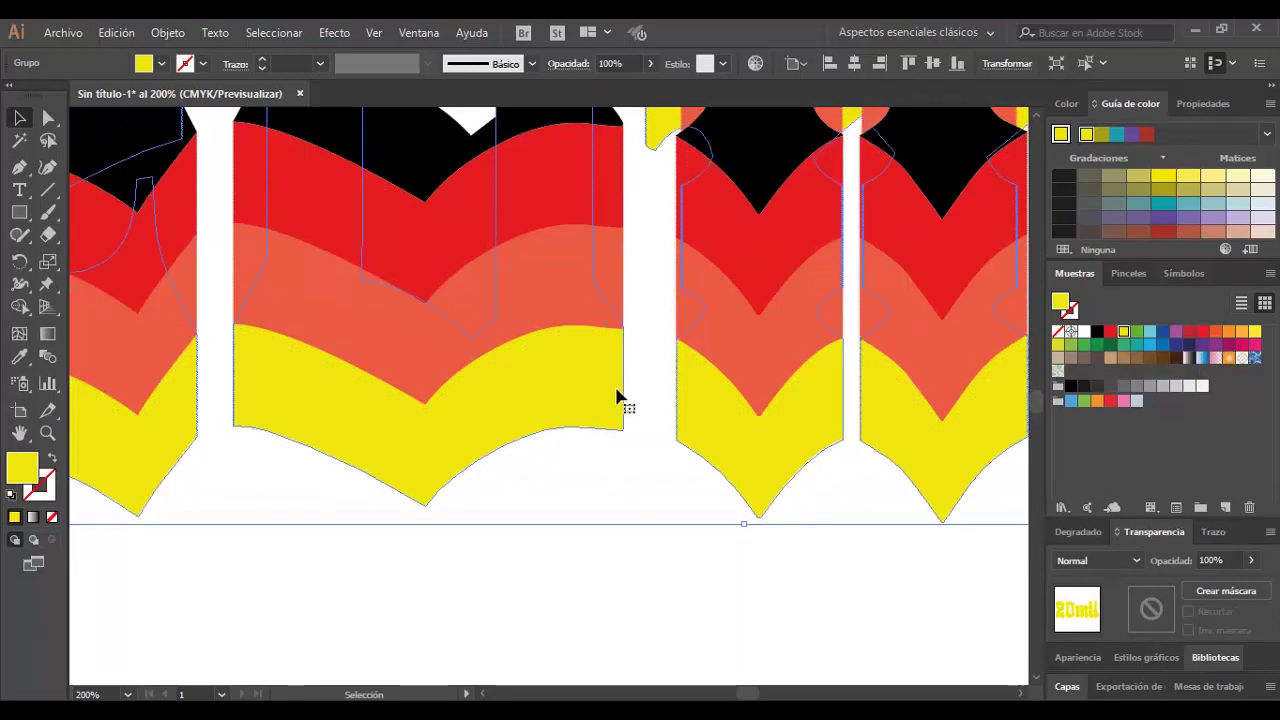
Step: Fill a new back copy purple and nudge it down two steps
{"action": "key", "text": "ctrl+shift+b"}
{"action": "key", "text": "ctrl+shift+b"}
{"action": "key", "text": "ctrl+shift+b"}
{"action": "key", "text": "ctrl+shift+b"}
{"action": "left_click", "coordinate": [1163, 218]}
{"action": "key", "text": "Down"}
{"action": "key", "text": "Down"}
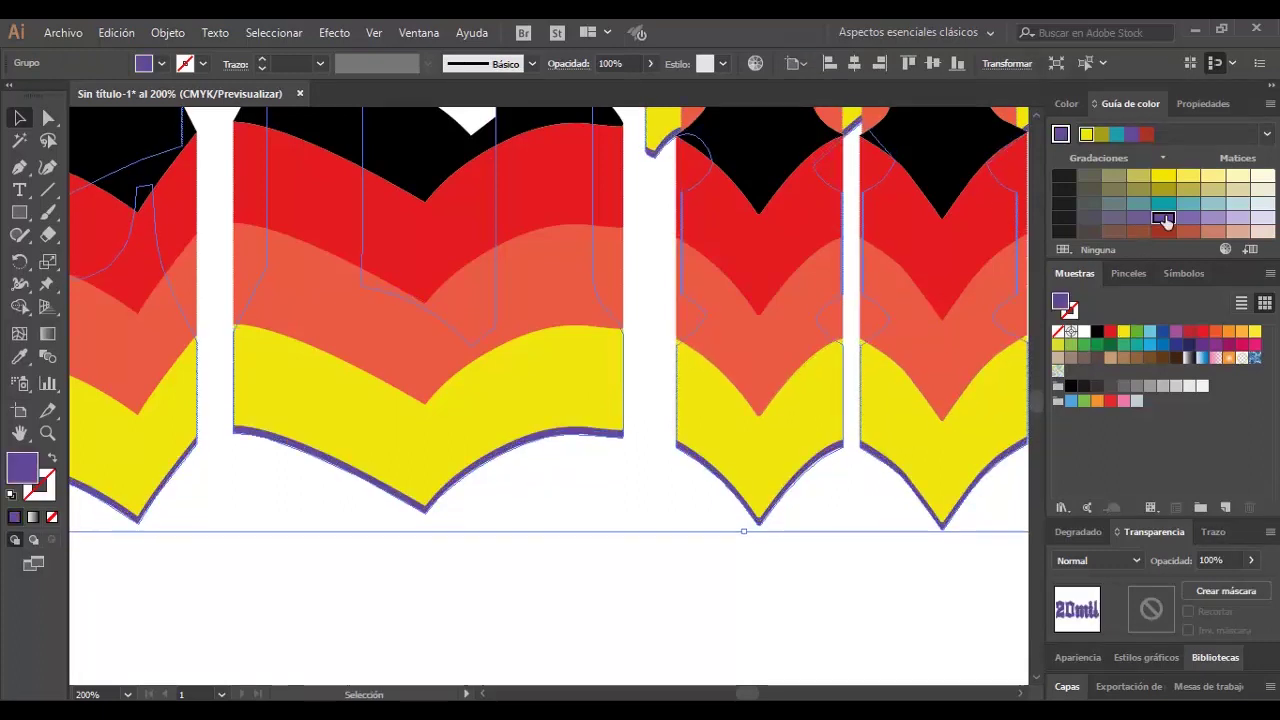
{"action": "key", "text": "Down"}
{"action": "key", "text": "Down"}
{"action": "key", "text": "Down"}
{"action": "key", "text": "Down"}
{"action": "key", "text": "Down"}
{"action": "key", "text": "Down"}
{"action": "key", "text": "Down"}
{"action": "key", "text": "Down"}
{"action": "key", "text": "Down"}
{"action": "key", "text": "Down"}
{"action": "key", "text": "Down"}
{"action": "key", "text": "Down"}
{"action": "key", "text": "Down"}
{"action": "key", "text": "Down"}
{"action": "key", "text": "Down"}
Step: Fill the lowest copy red, deselect, and fit the whole artwork in view
{"action": "scroll", "coordinate": [697, 303], "scroll_direction": "down", "scroll_amount": 1}
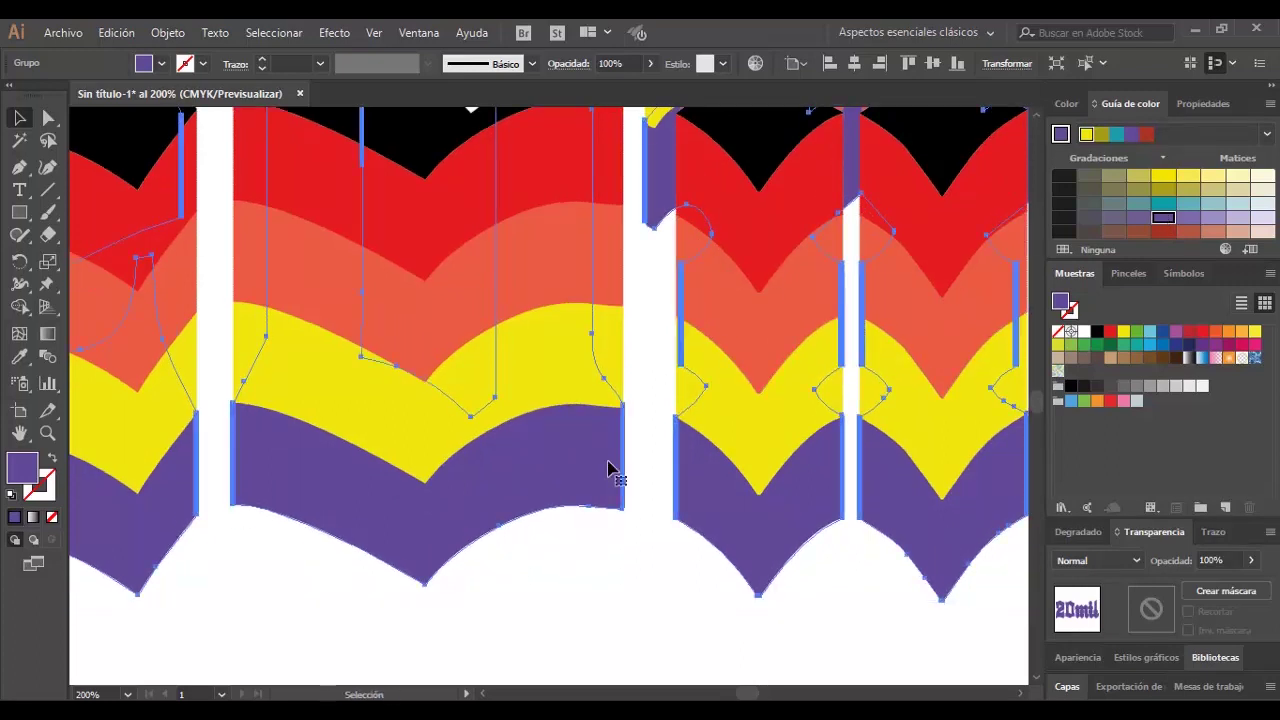
{"action": "key", "text": "ctrl"}
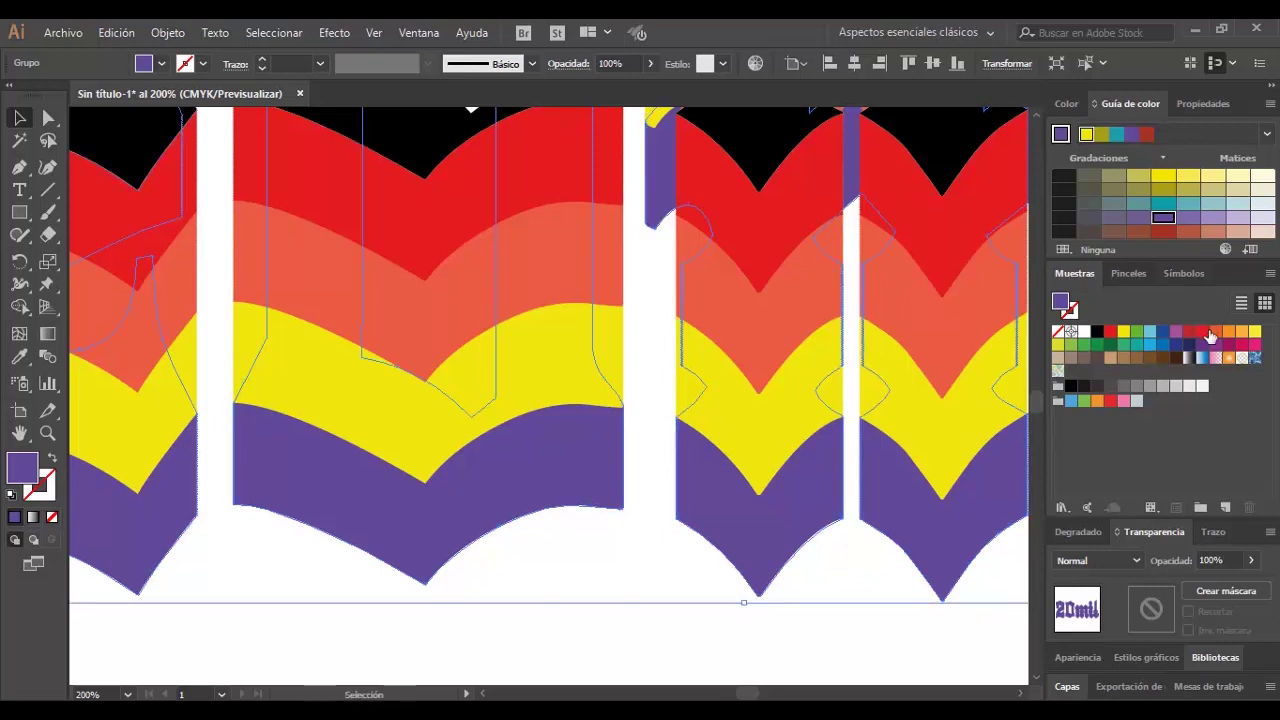
{"action": "left_click", "coordinate": [1204, 332]}
{"action": "key", "text": "ctrl+shift+a"}
{"action": "key", "text": "ctrl+0"}
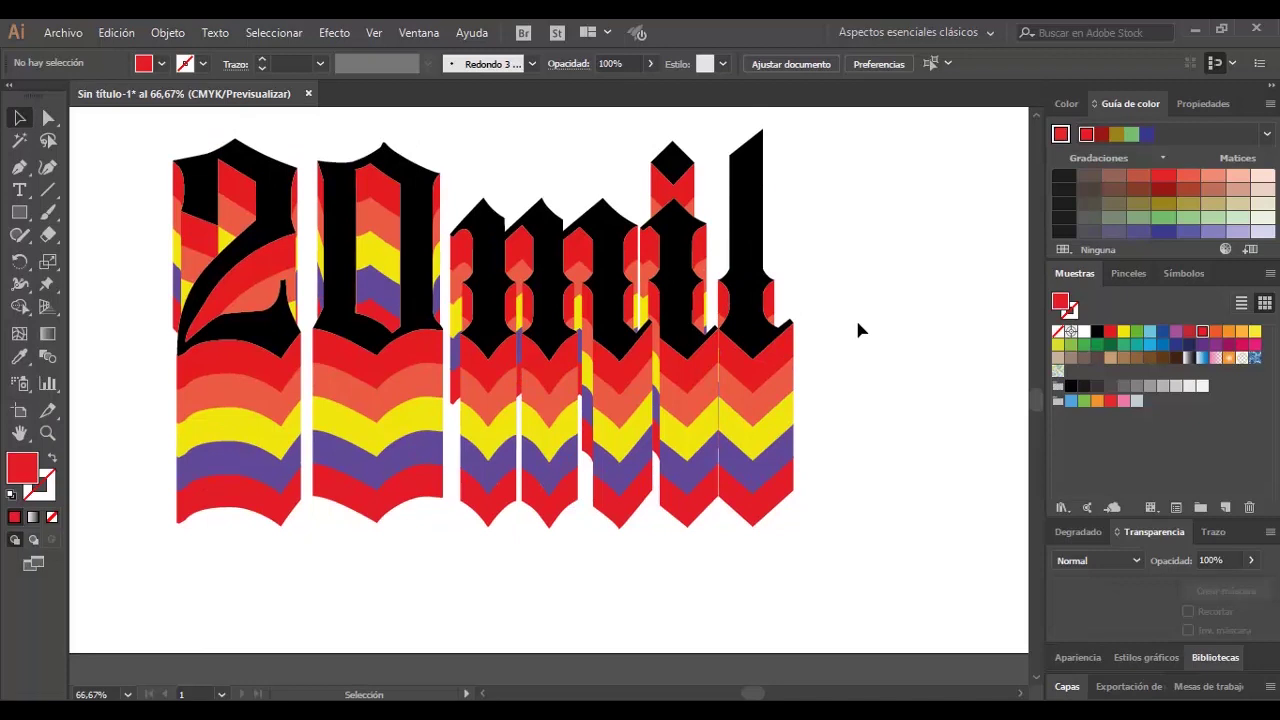
Step: Load the 'shade of yellow' swatch library and select all the artwork
{"action": "left_click", "coordinate": [1068, 510]}
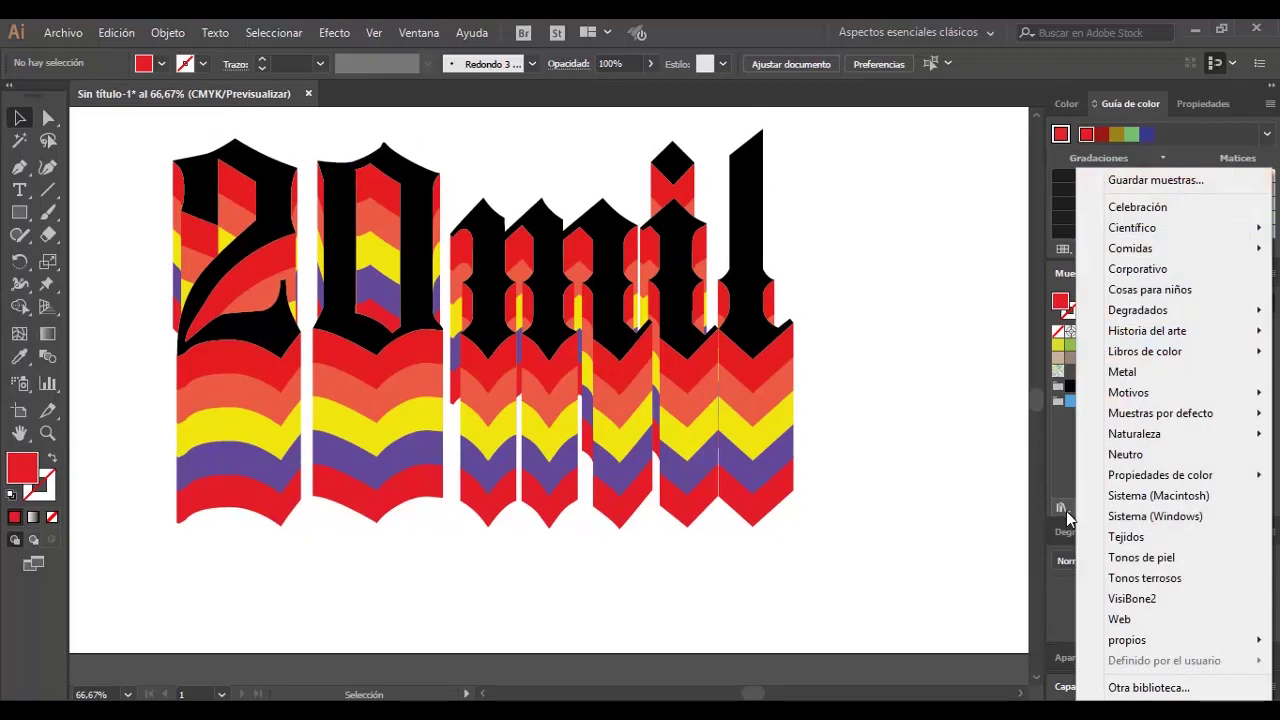
{"action": "mouse_move", "coordinate": [1170, 640]}
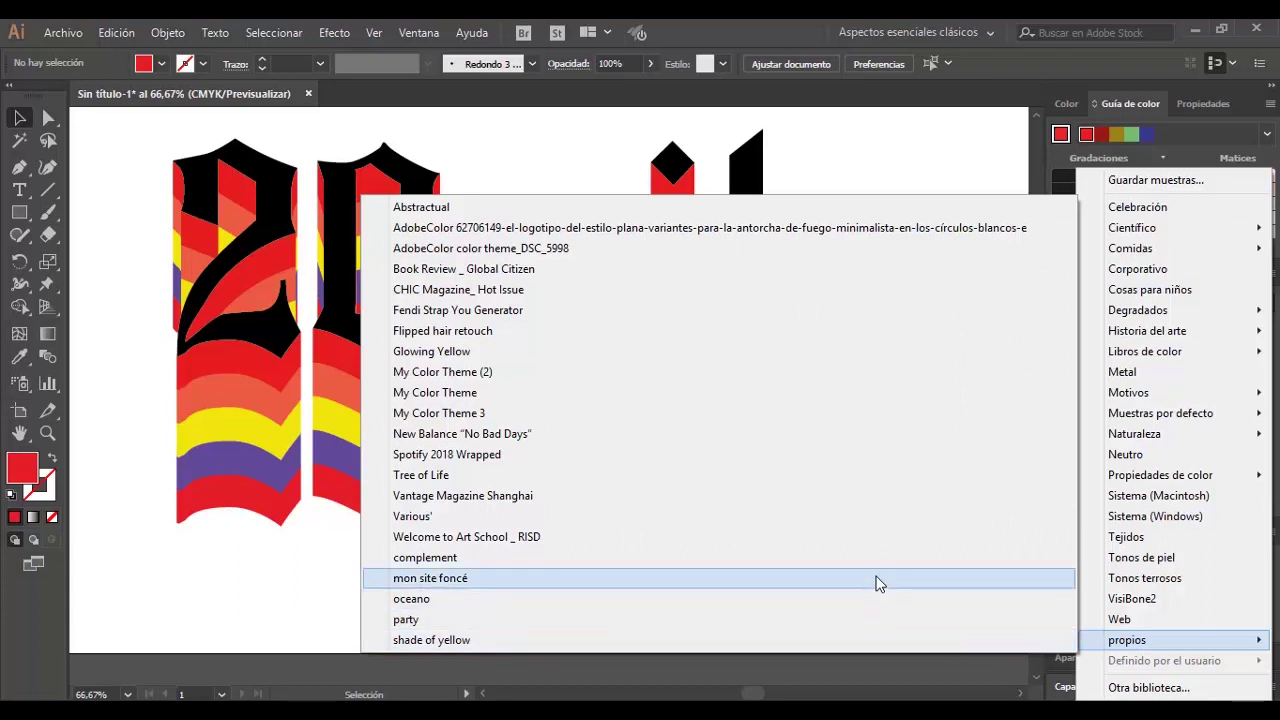
{"action": "left_click", "coordinate": [870, 640]}
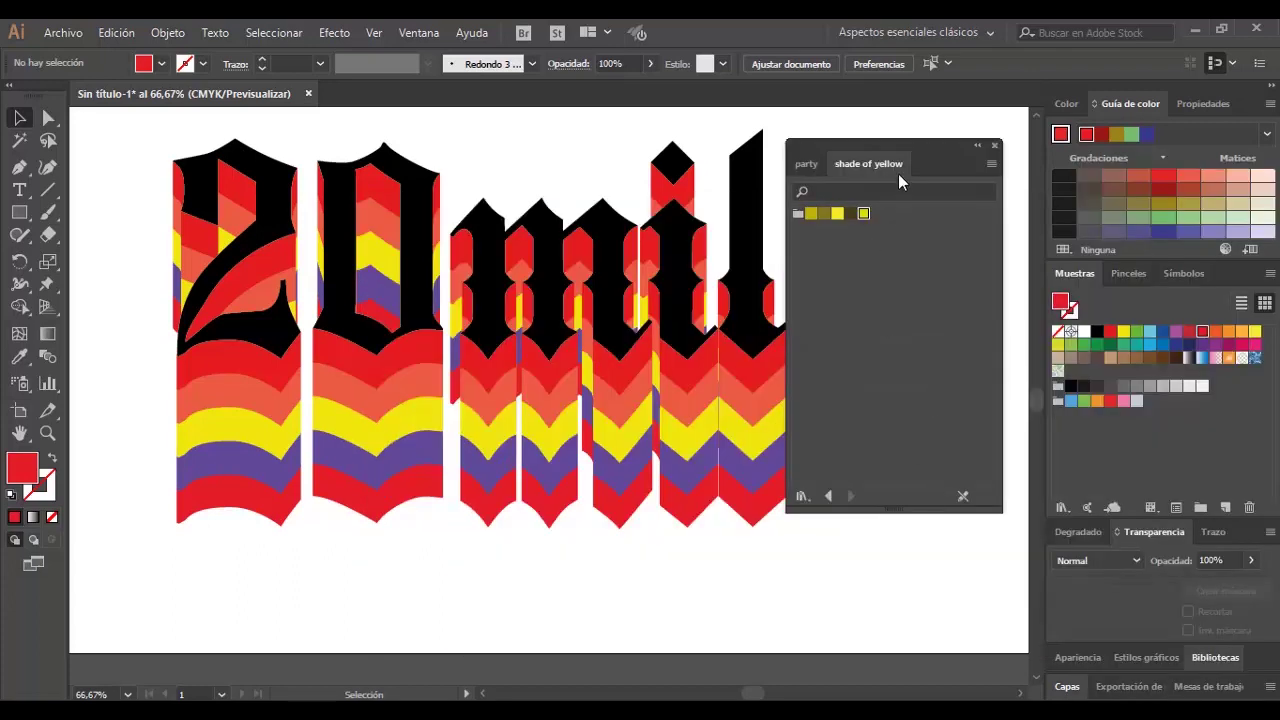
{"action": "left_click_drag", "start_coordinate": [925, 140], "coordinate": [968, 139]}
{"action": "key", "text": "ctrl+a"}
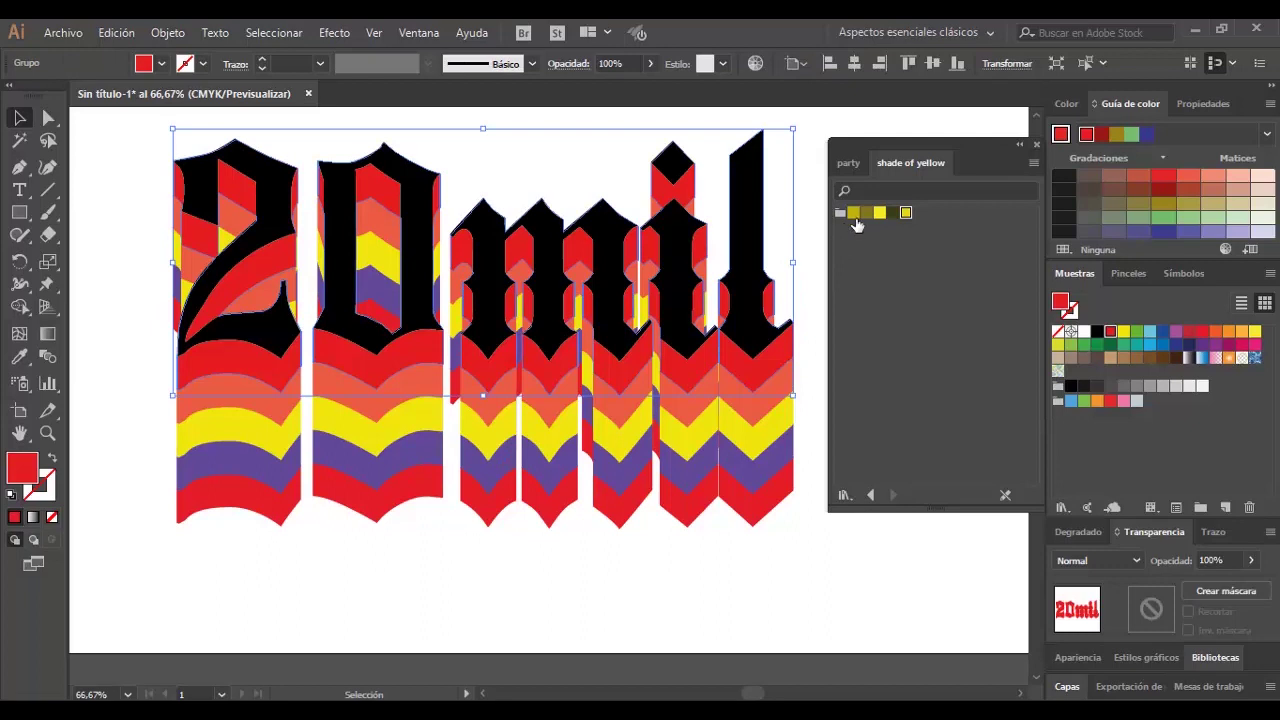
Step: Recolour each stripe layer and the 20mil letters, layer by layer, in dark, olive and brownish yellows
{"action": "left_click", "coordinate": [853, 212]}
{"action": "key", "text": "ctrl+alt+bracketleft"}
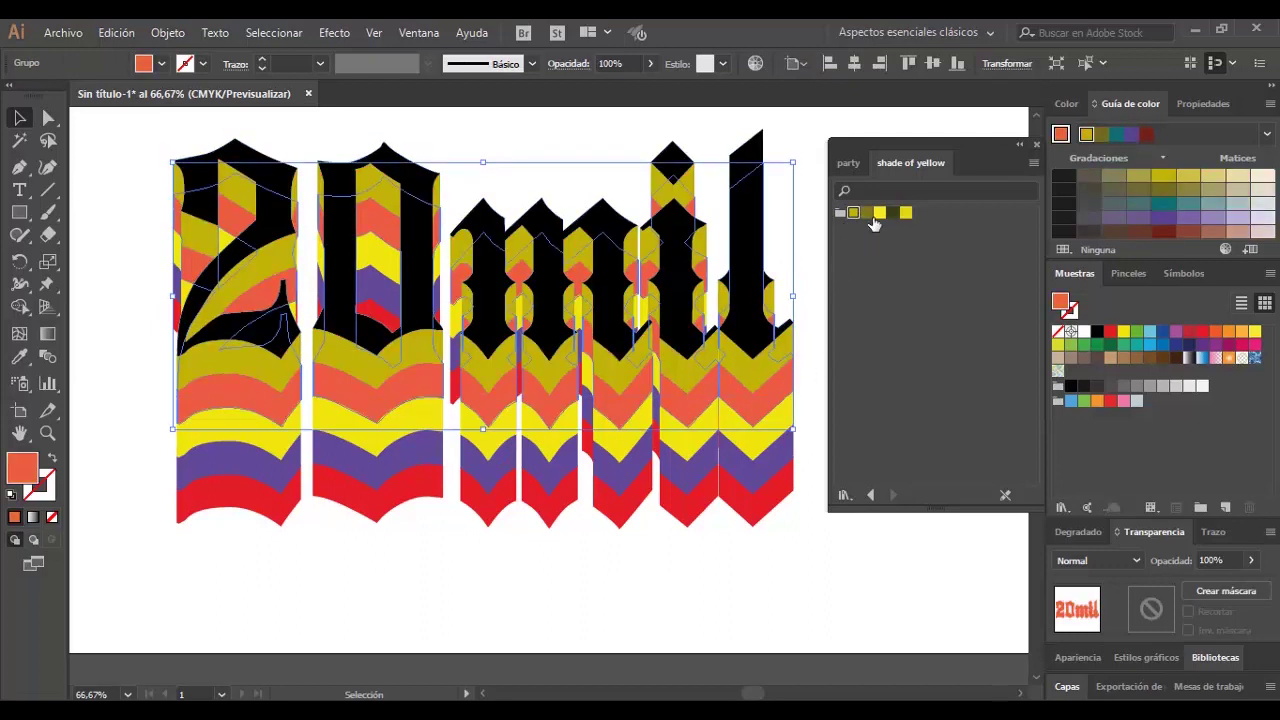
{"action": "left_click", "coordinate": [877, 213]}
{"action": "key", "text": "ctrl+alt+bracketleft"}
{"action": "key", "text": "ctrl+alt+bracketleft"}
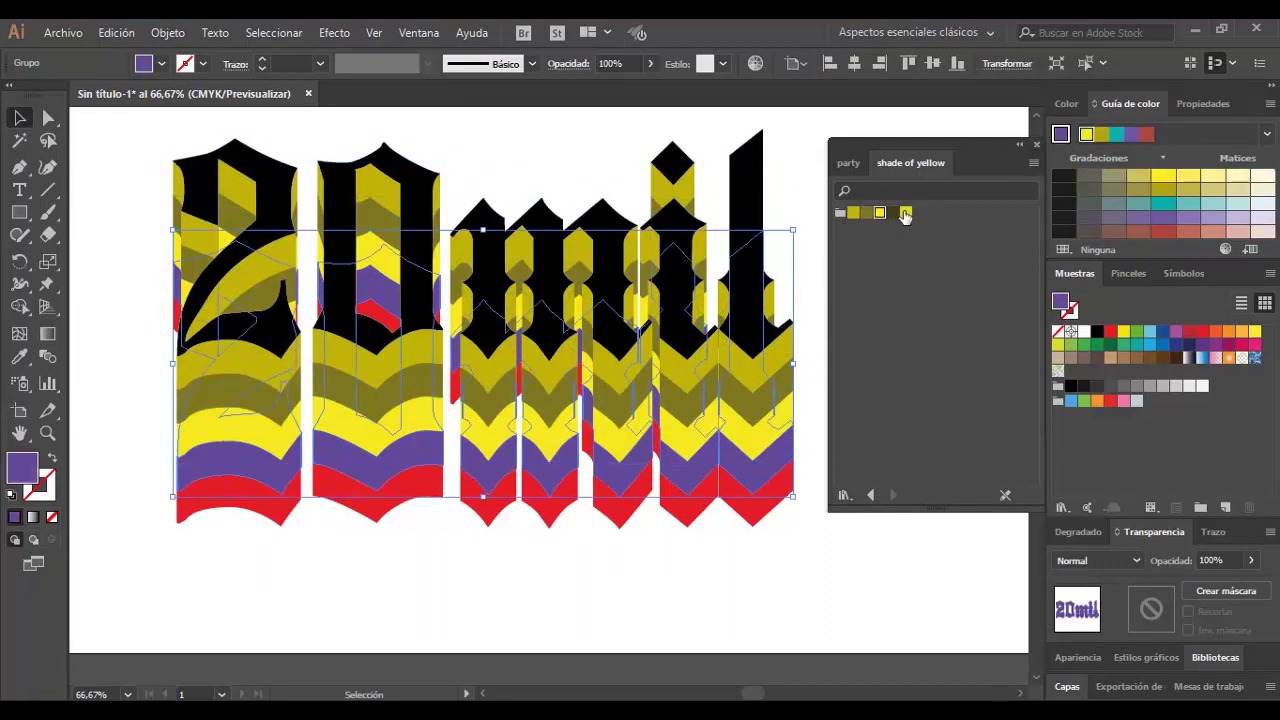
{"action": "left_click", "coordinate": [892, 213]}
{"action": "key", "text": "ctrl+alt+bracketleft"}
{"action": "key", "text": "ctrl+alt+bracketleft"}
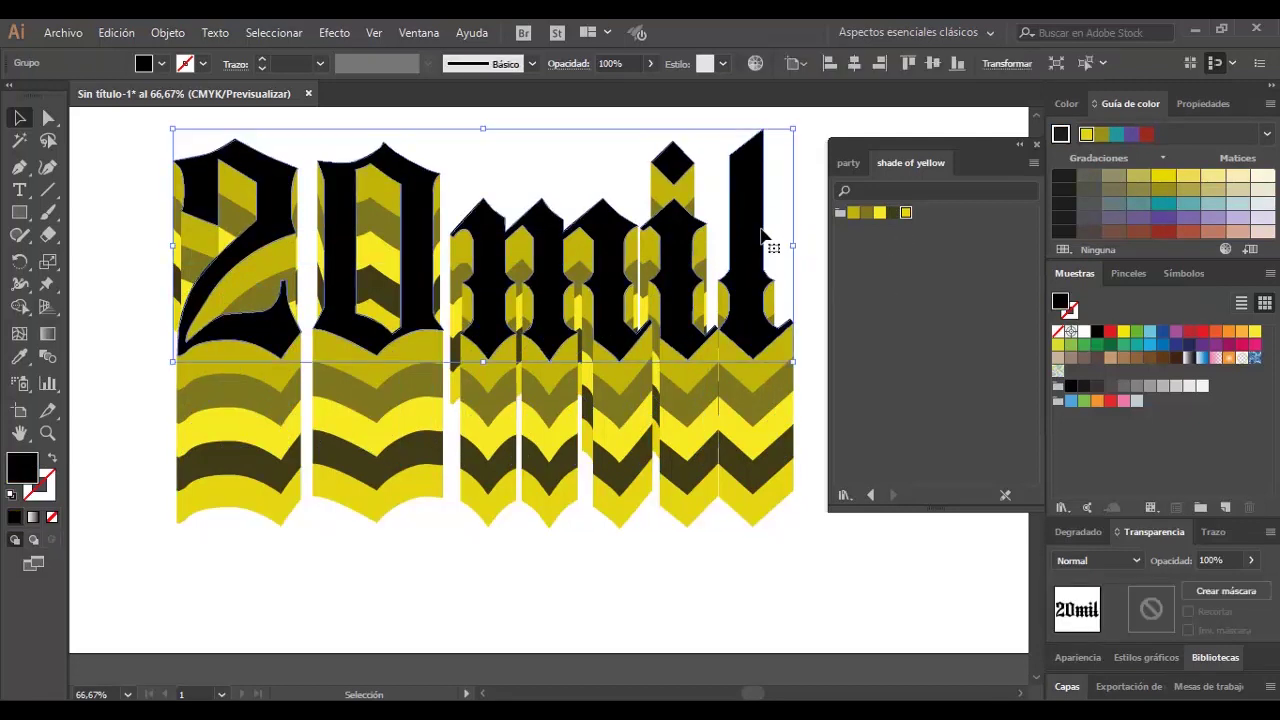
{"action": "left_click", "coordinate": [856, 211]}
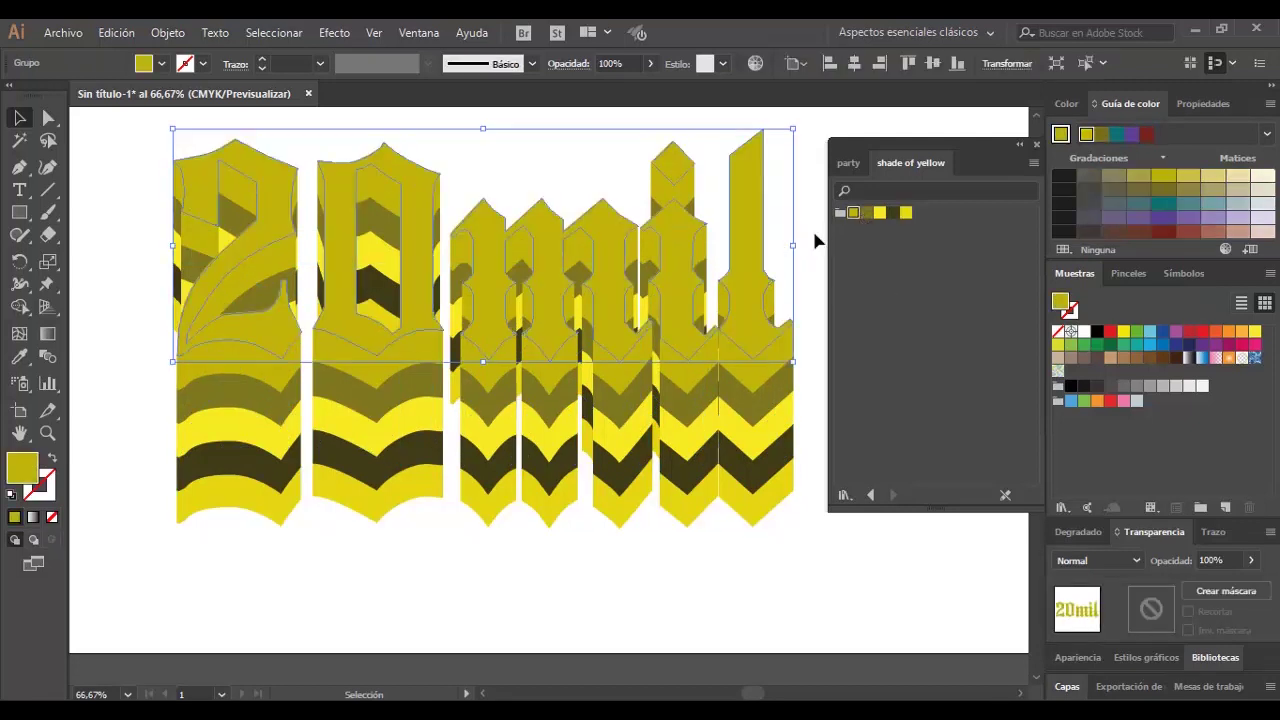
Step: Give the 20mil letter faces a pale cream yellow fill and close the yellow swatches
{"action": "double_click", "coordinate": [1063, 307]}
{"action": "left_click_drag", "start_coordinate": [872, 207], "coordinate": [803, 180]}
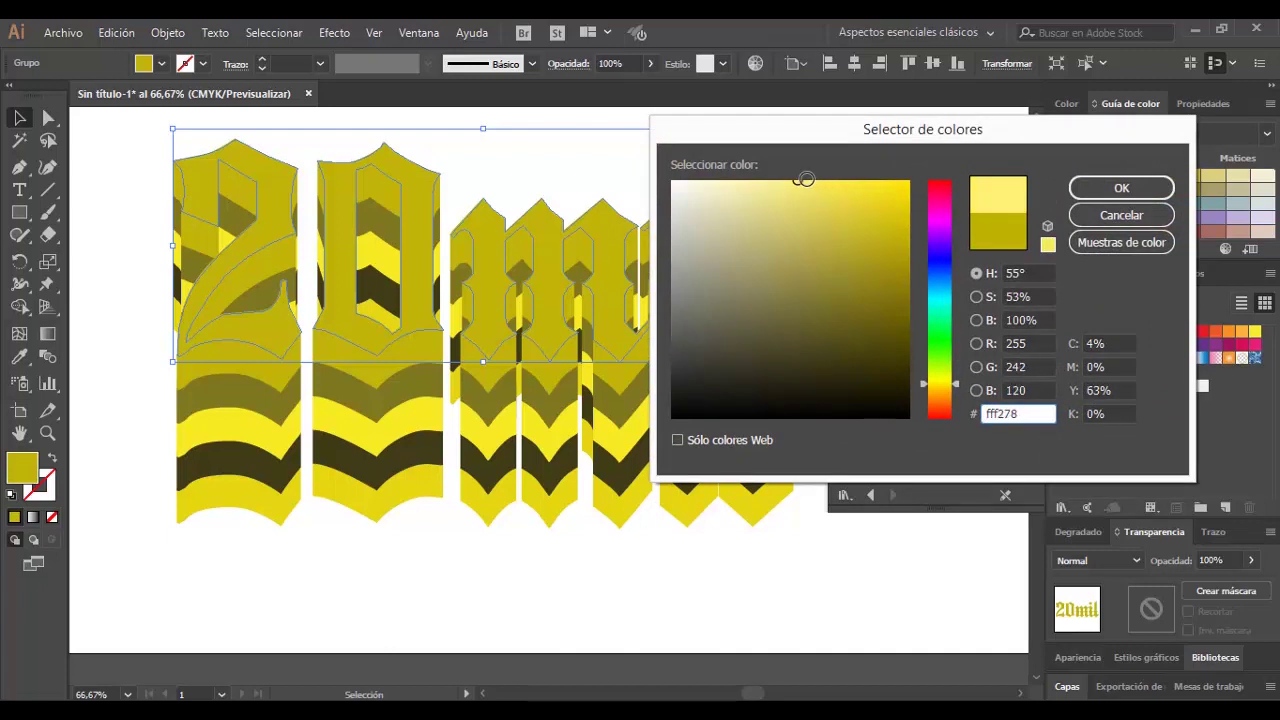
{"action": "key", "text": "Return"}
{"action": "left_click", "coordinate": [1036, 145]}
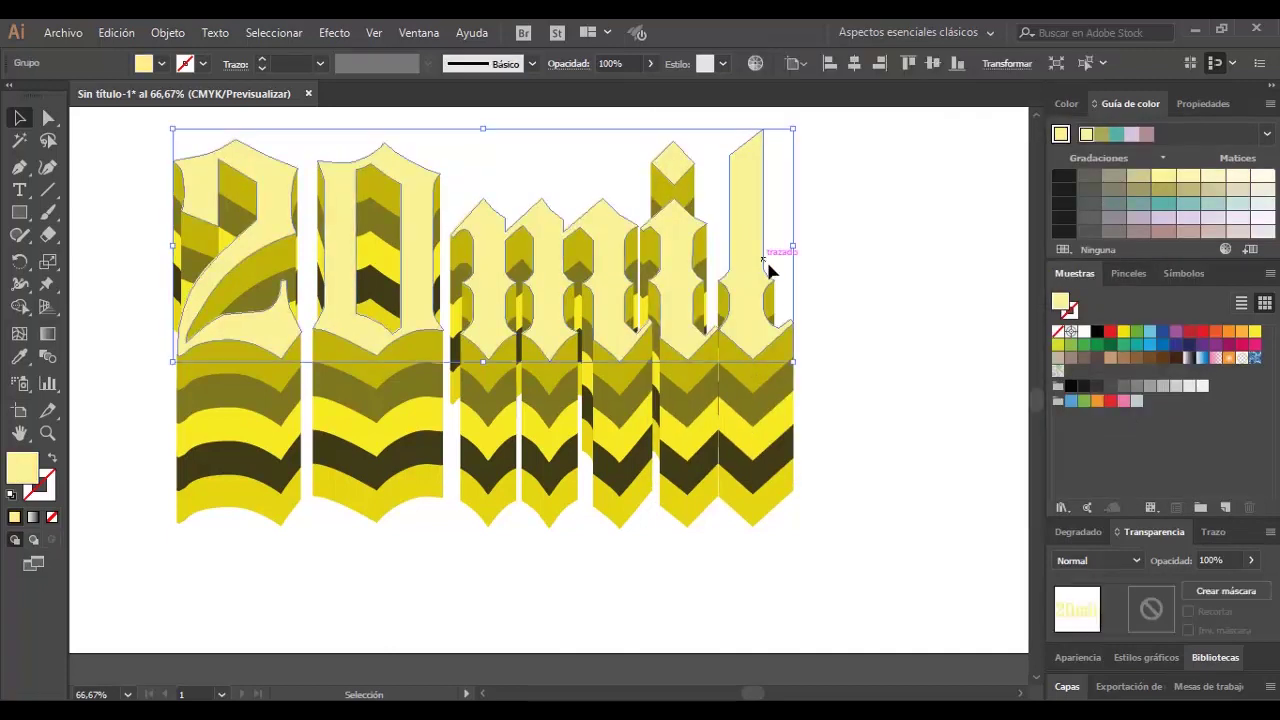
Step: Deselect the artwork and dismiss the reopened colour picker
{"action": "double_click", "coordinate": [1060, 303]}
{"action": "key", "text": "Escape"}
{"action": "left_click", "coordinate": [938, 466]}
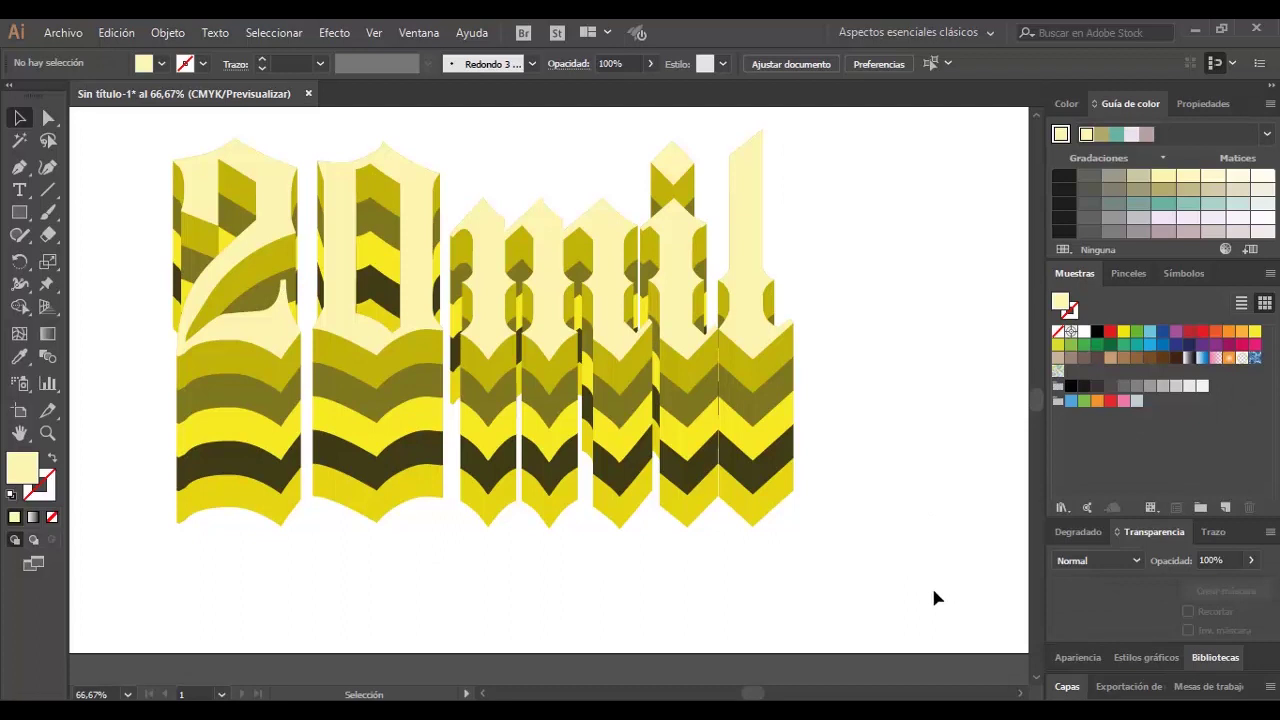
{"action": "scroll", "coordinate": [138, 160], "scroll_direction": "up", "scroll_amount": 2}
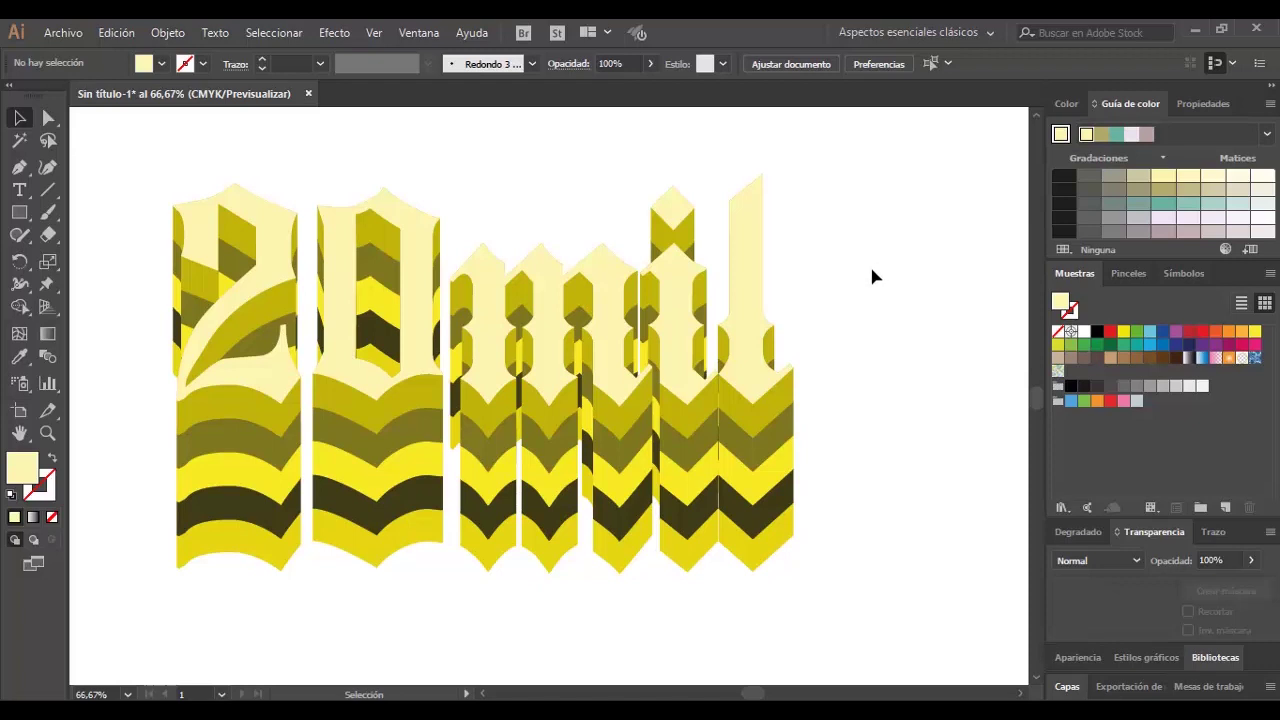
Step: Marquee-select the entire 20mil artwork with the Selection tool
{"action": "left_click_drag", "start_coordinate": [129, 175], "coordinate": [866, 620]}
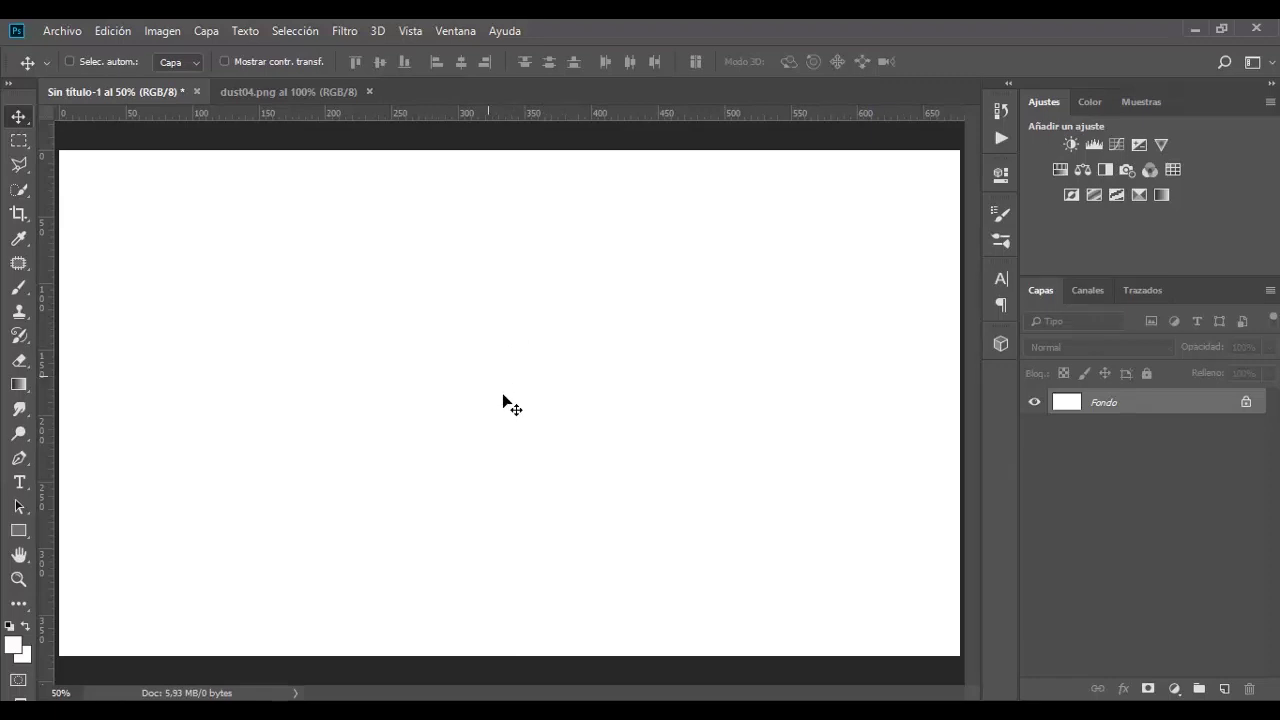
Step: Paste the 20mil artwork into Photoshop as pixels and commit it
{"action": "key", "text": "ctrl+v"}
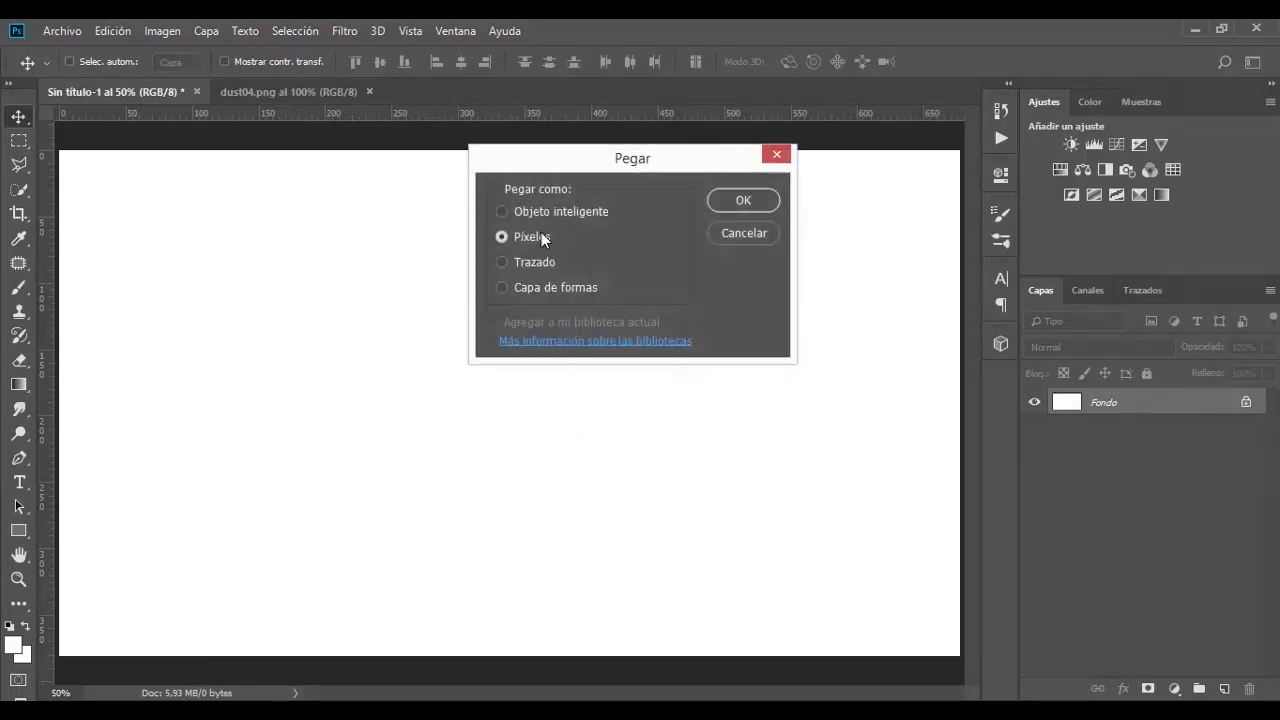
{"action": "left_click", "coordinate": [743, 201]}
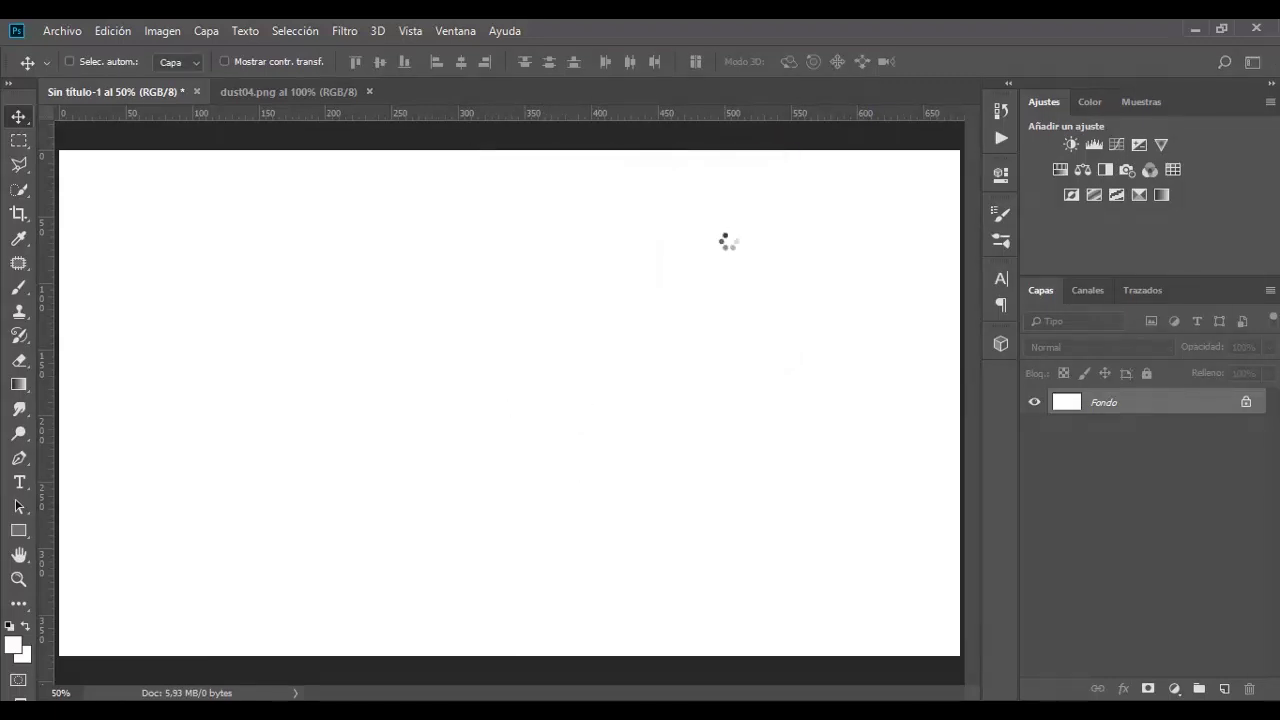
{"action": "key", "text": "Return"}
Step: Fill the Fondo background layer with dark navy #010017
{"action": "left_click", "coordinate": [1117, 432]}
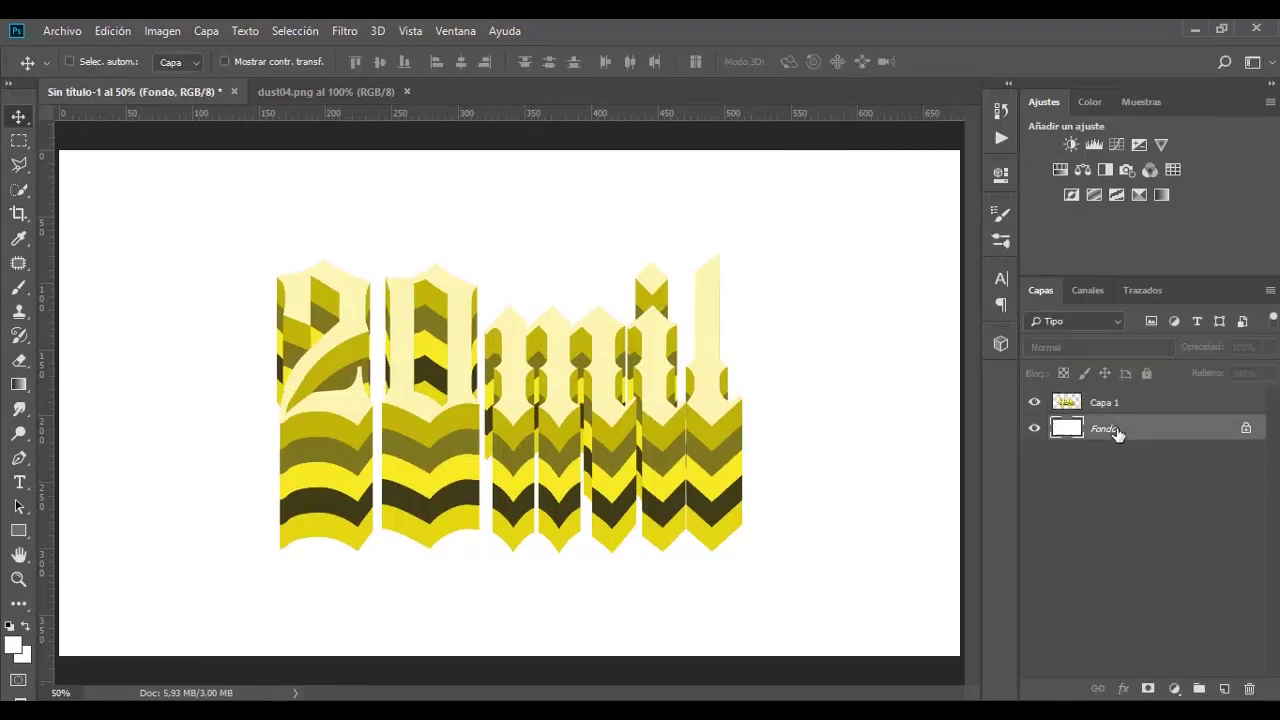
{"action": "left_click", "coordinate": [14, 649]}
{"action": "left_click", "coordinate": [967, 437]}
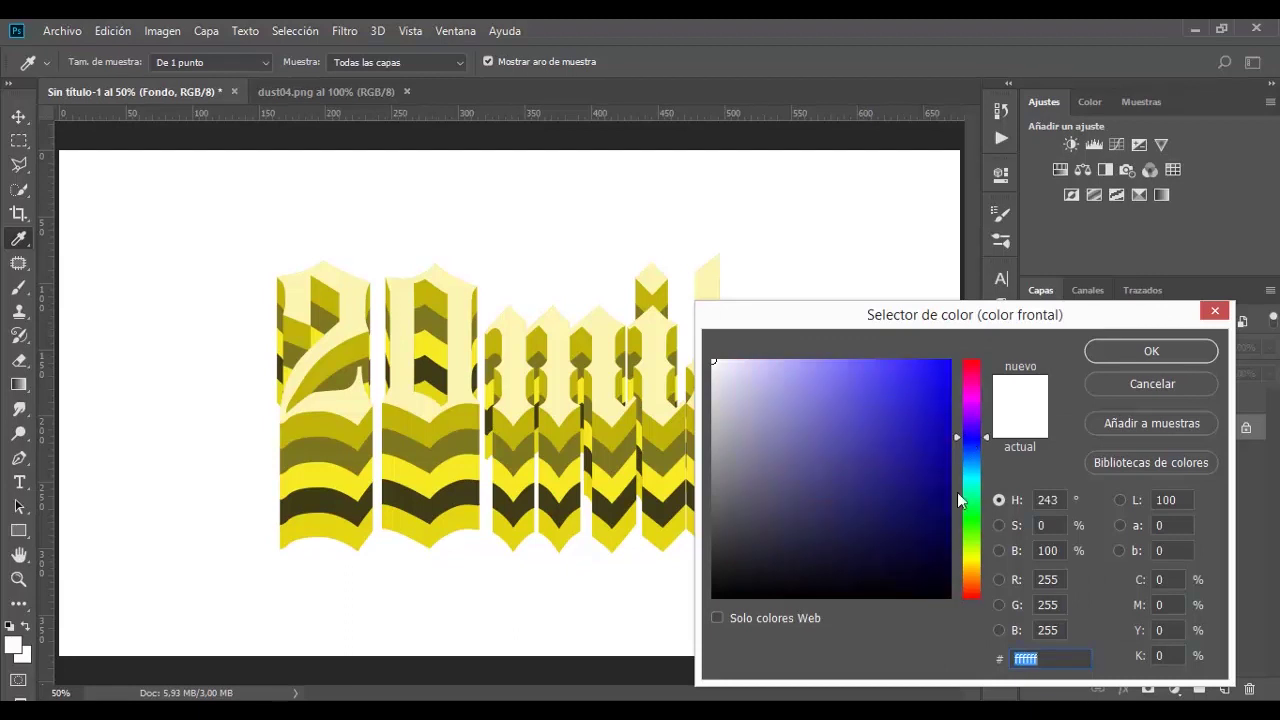
{"action": "left_click_drag", "start_coordinate": [944, 566], "coordinate": [949, 577]}
{"action": "left_click", "coordinate": [1150, 353]}
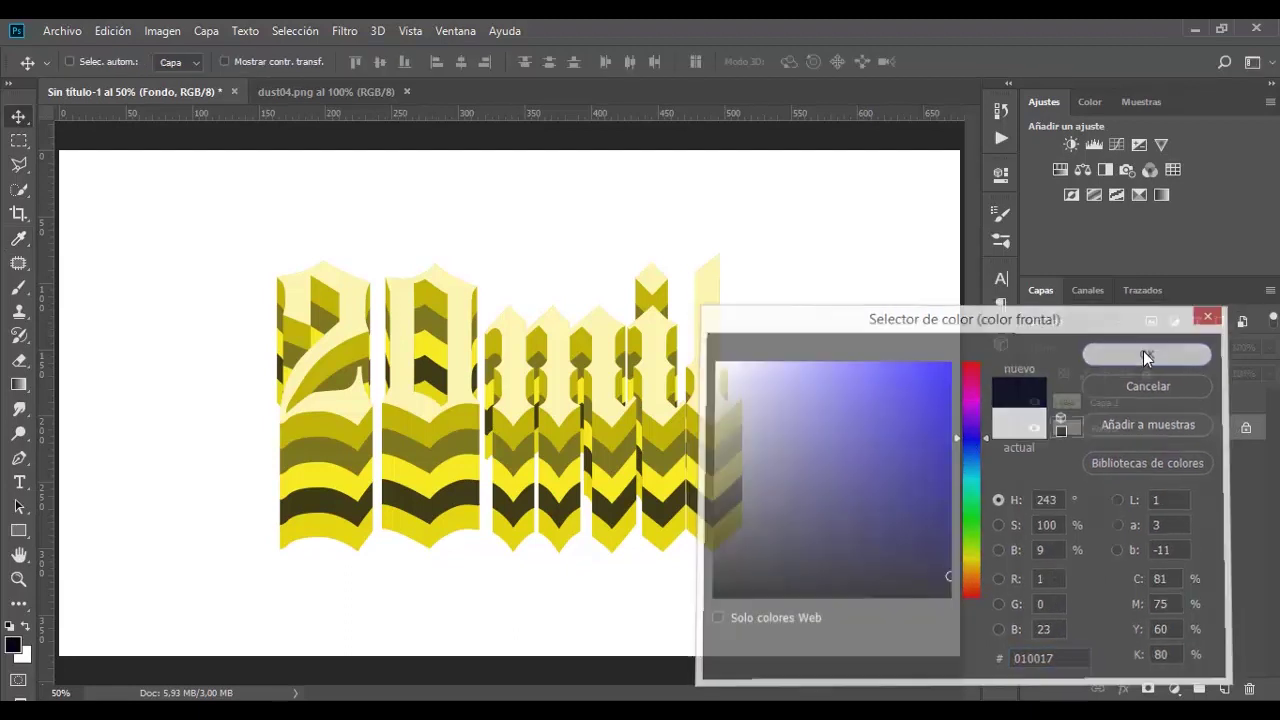
{"action": "key", "text": "alt+BackSpace"}
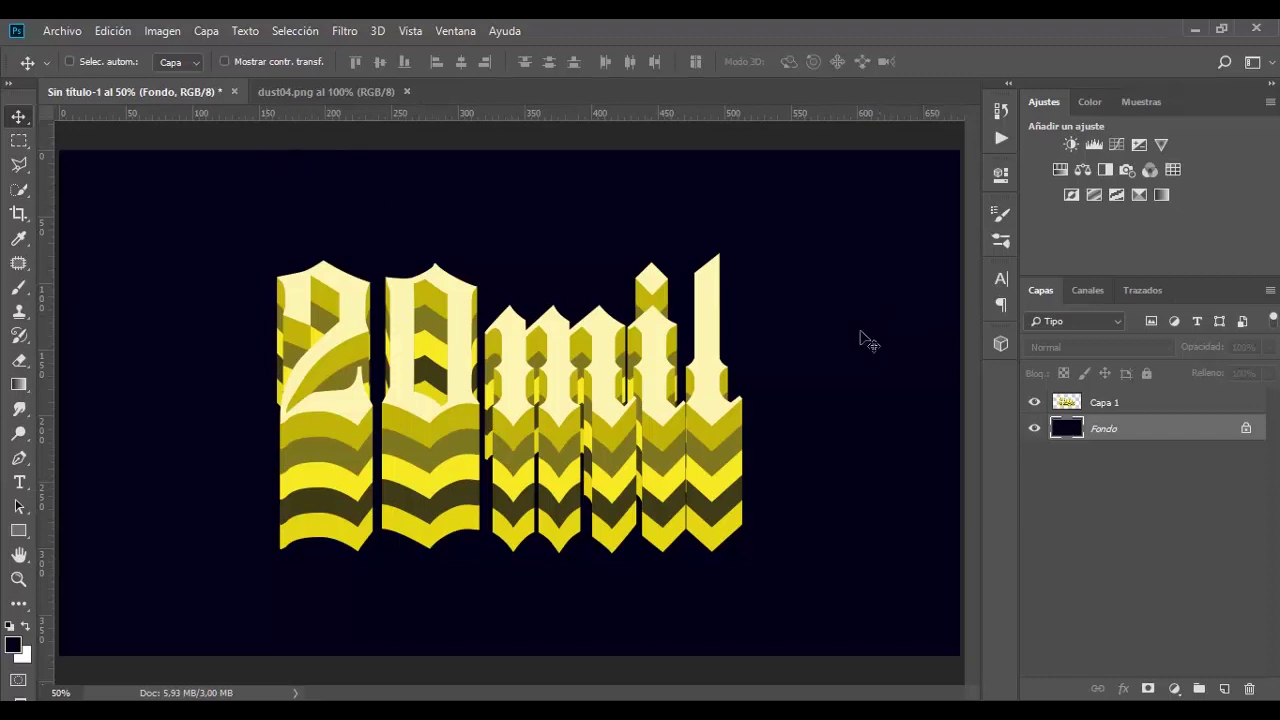
{"action": "left_click", "coordinate": [1128, 404]}
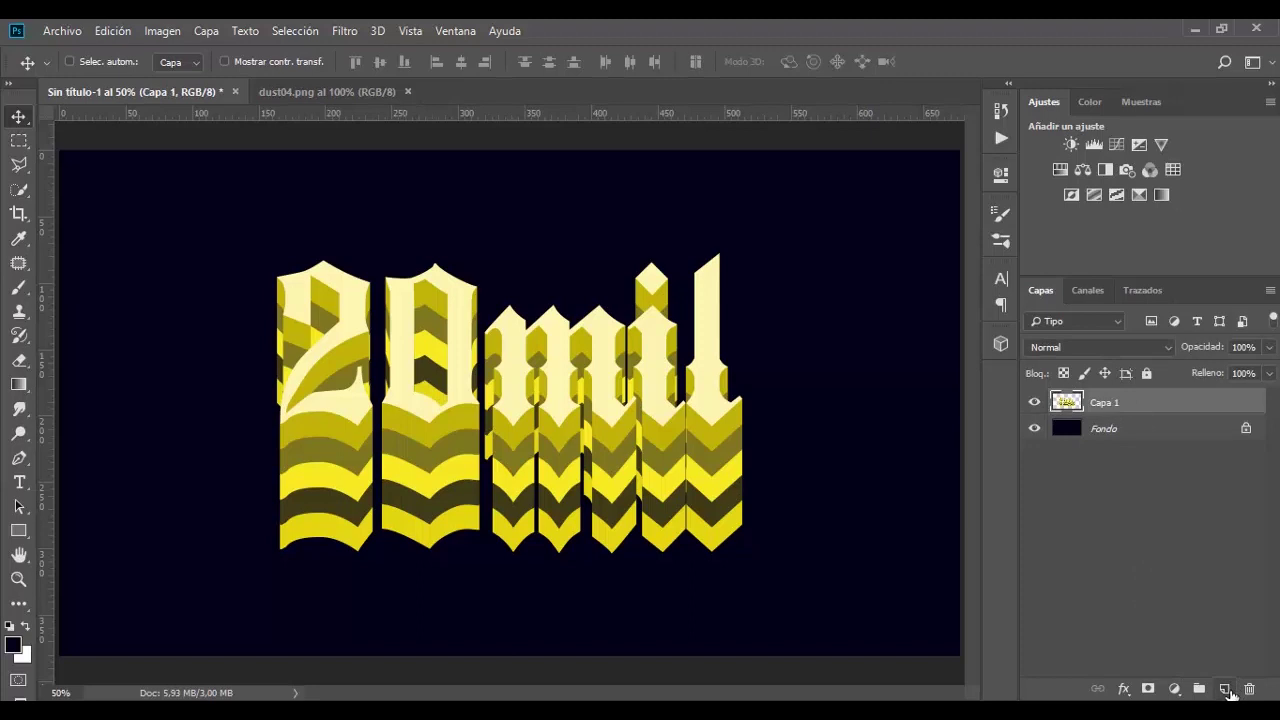
Step: Add a new layer holding a vertical black-to-white linear gradient across the canvas
{"action": "left_click", "coordinate": [1226, 690]}
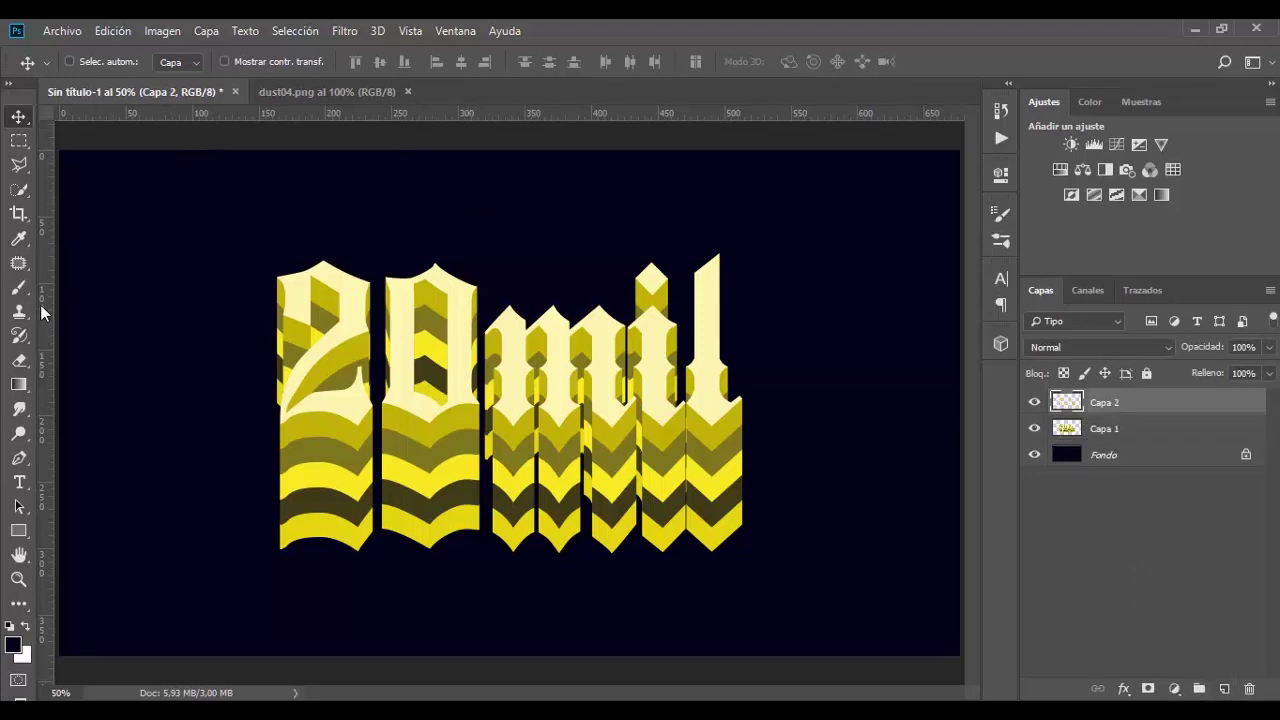
{"action": "left_click", "coordinate": [18, 385]}
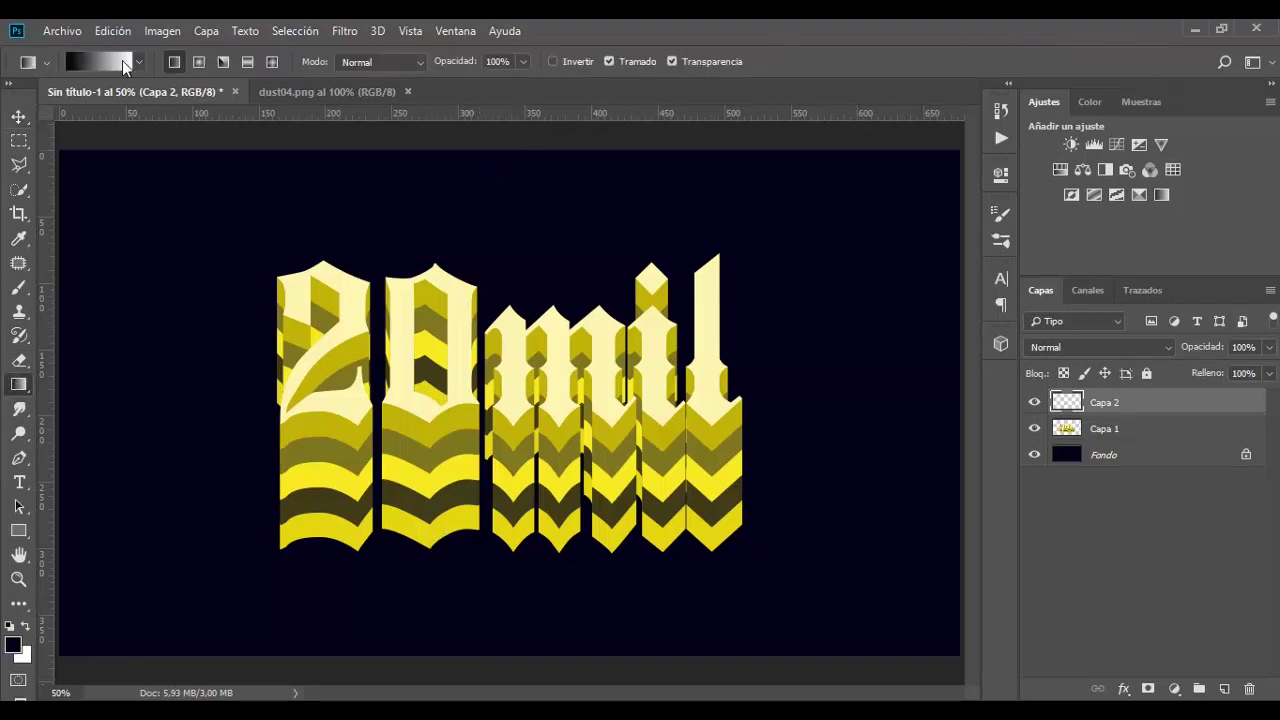
{"action": "left_click_drag", "start_coordinate": [497, 195], "coordinate": [514, 684]}
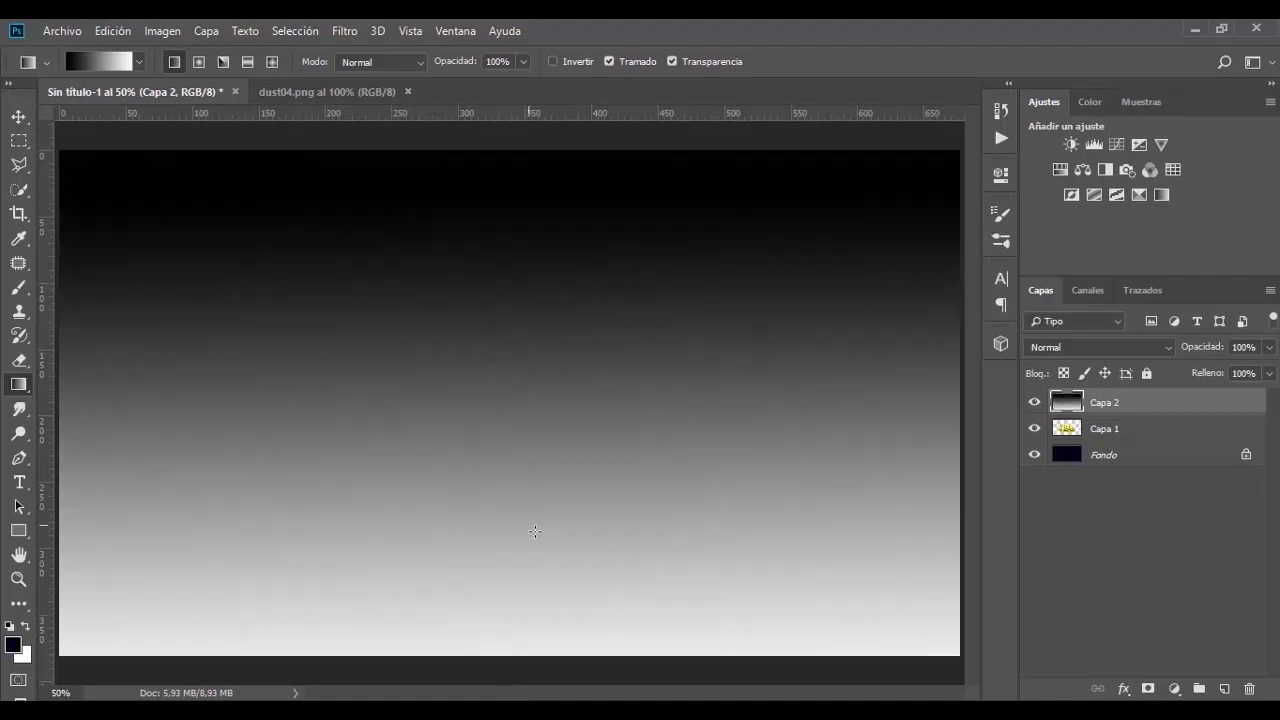
{"action": "left_click_drag", "start_coordinate": [526, 257], "coordinate": [533, 686]}
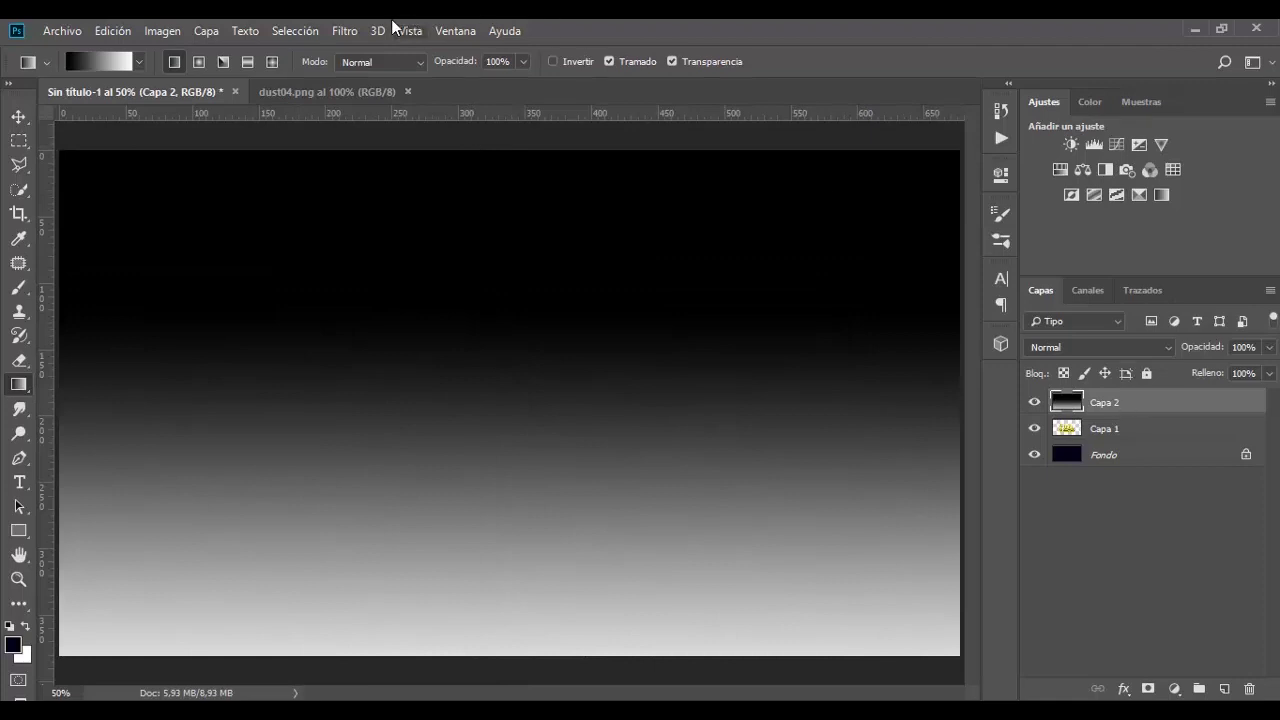
Step: Apply monochromatic uniform noise at about 56% to the gradient layer
{"action": "left_click", "coordinate": [350, 31]}
{"action": "mouse_move", "coordinate": [358, 368]}
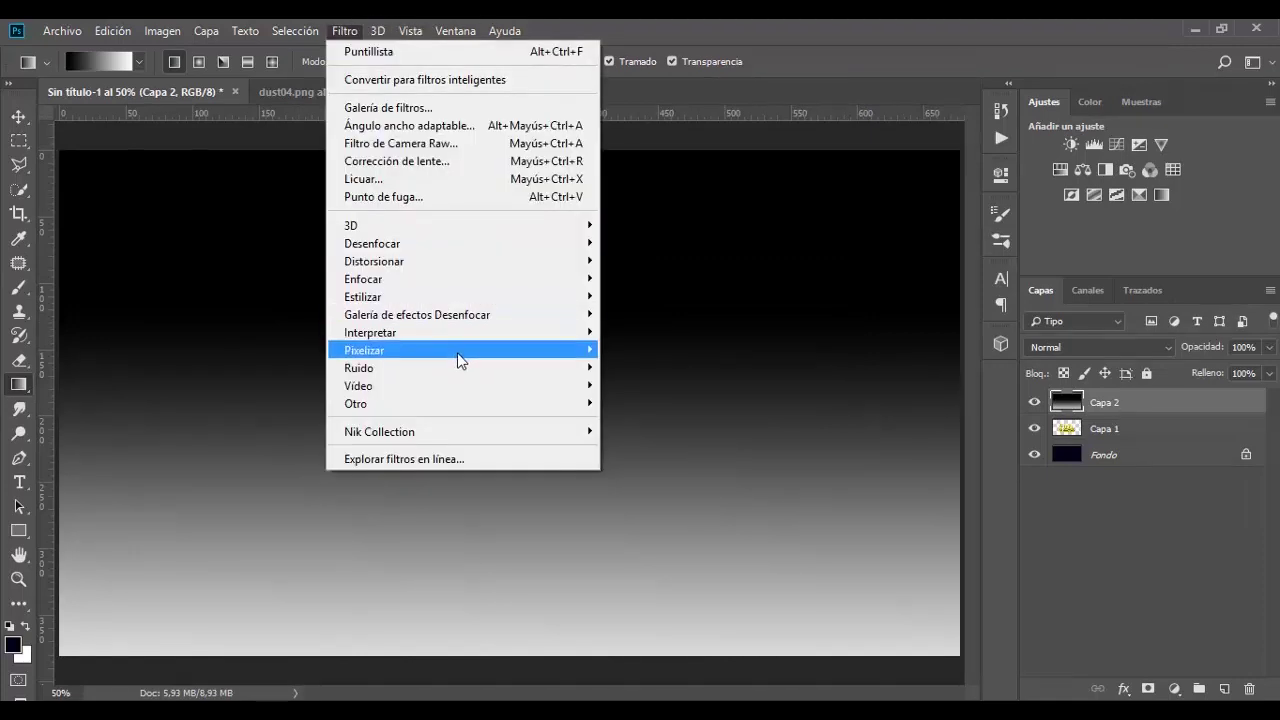
{"action": "left_click", "coordinate": [287, 368]}
{"action": "left_click", "coordinate": [811, 461]}
{"action": "left_click", "coordinate": [810, 436]}
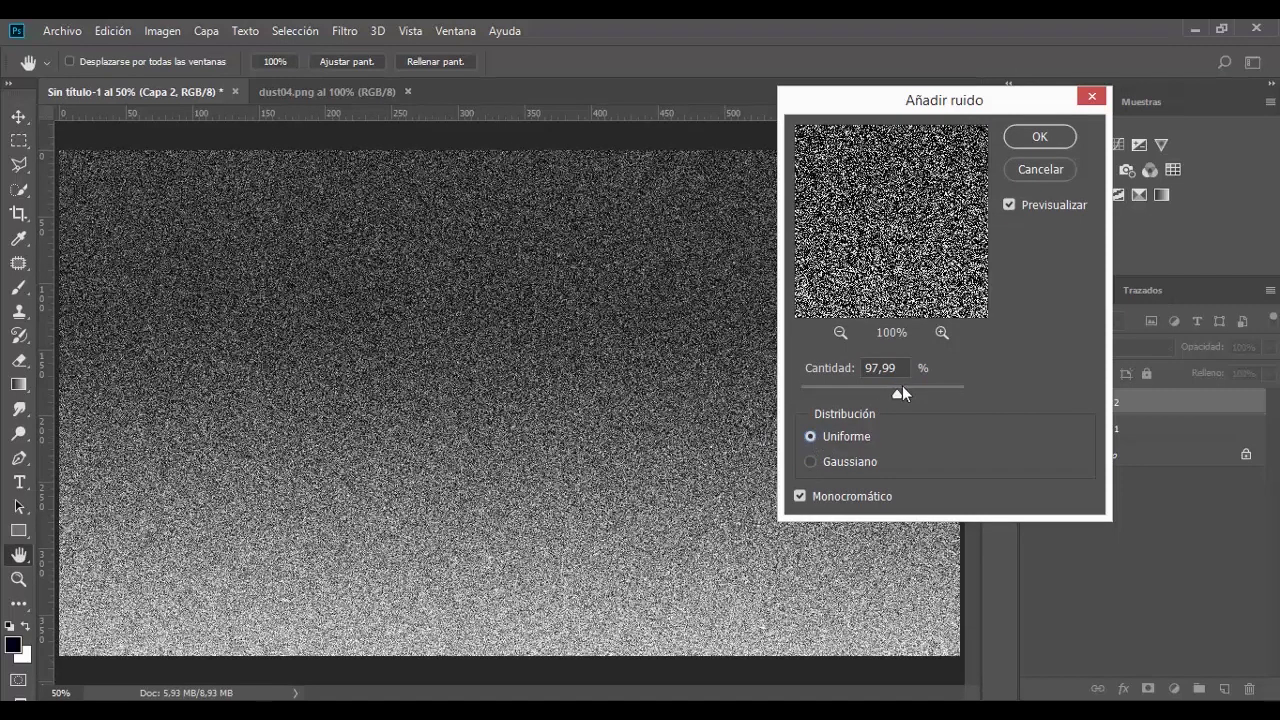
{"action": "left_click_drag", "start_coordinate": [897, 394], "coordinate": [875, 401]}
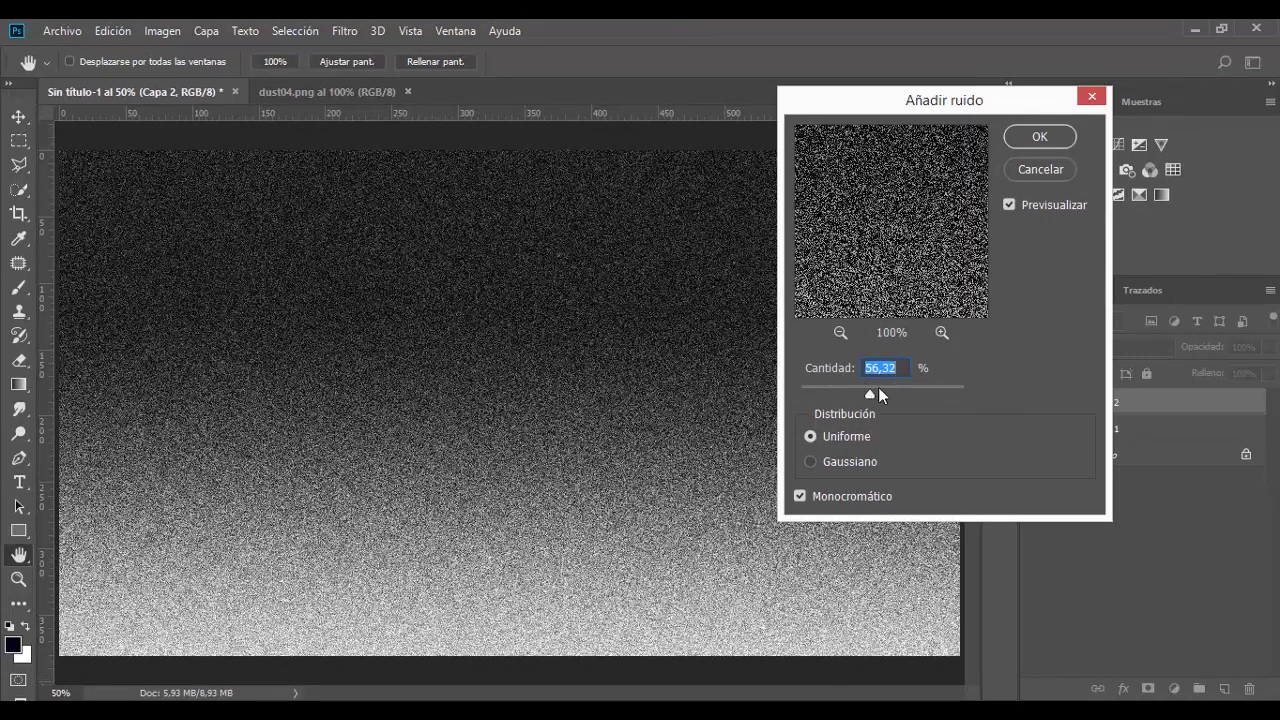
{"action": "left_click", "coordinate": [1041, 136]}
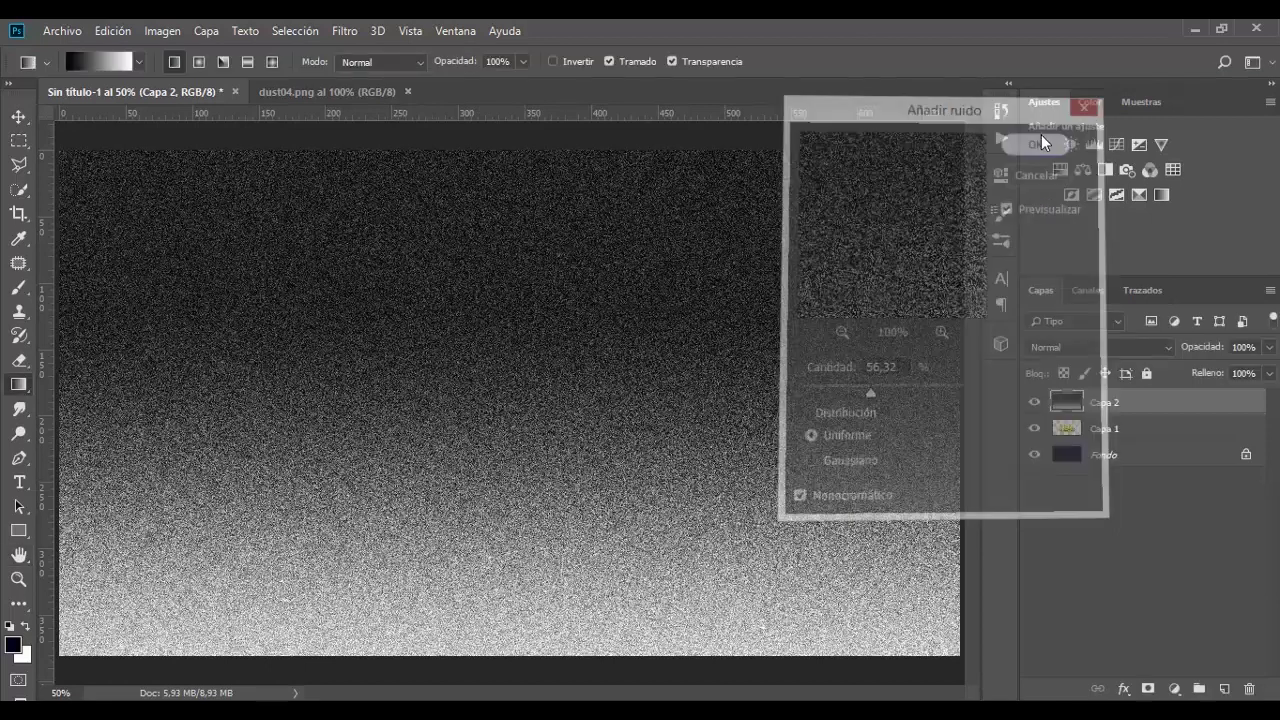
Step: Blend the noise layer in Luz suave, test a 49% duplicate, and switch to dust04.png
{"action": "left_click", "coordinate": [1167, 349]}
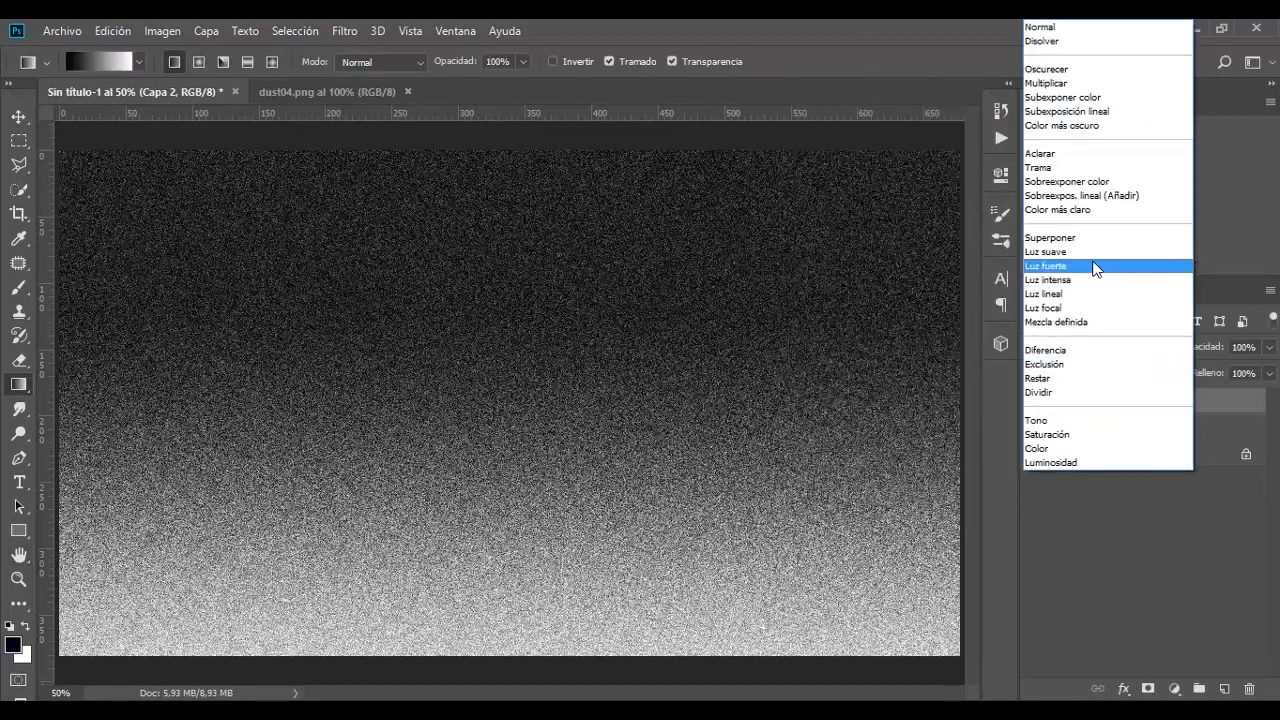
{"action": "left_click", "coordinate": [1094, 251]}
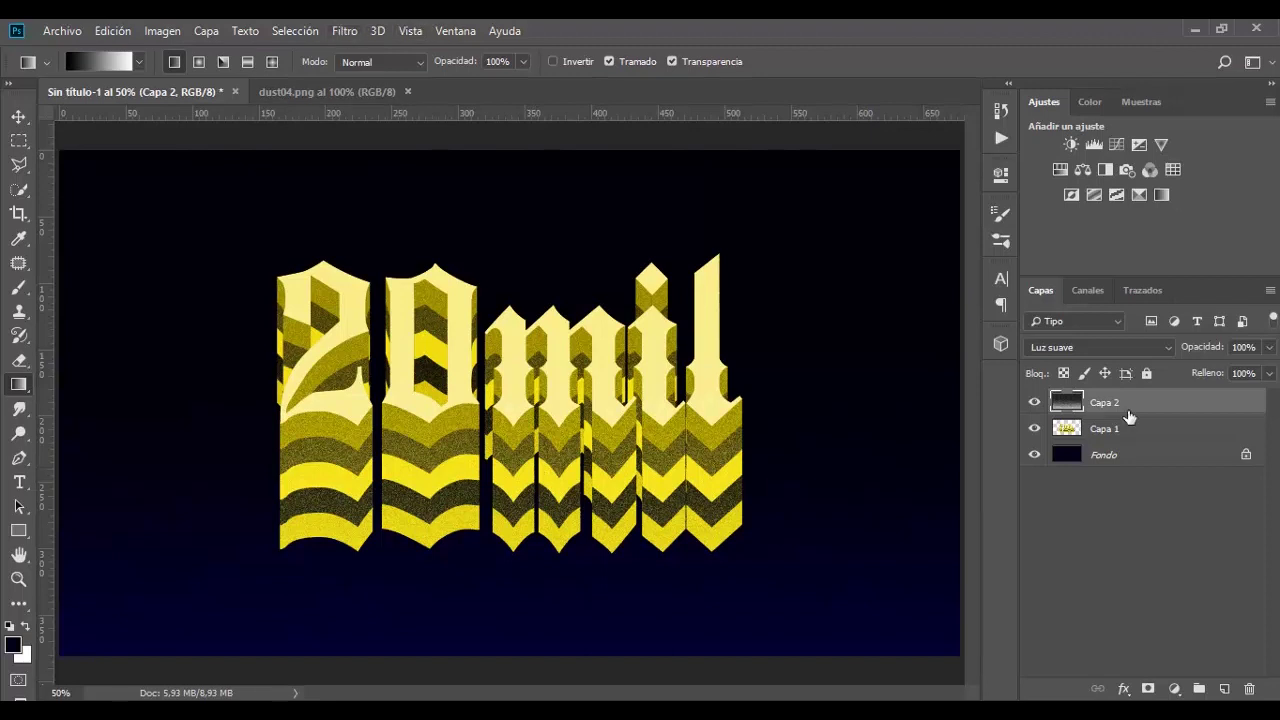
{"action": "key", "text": "ctrl+j"}
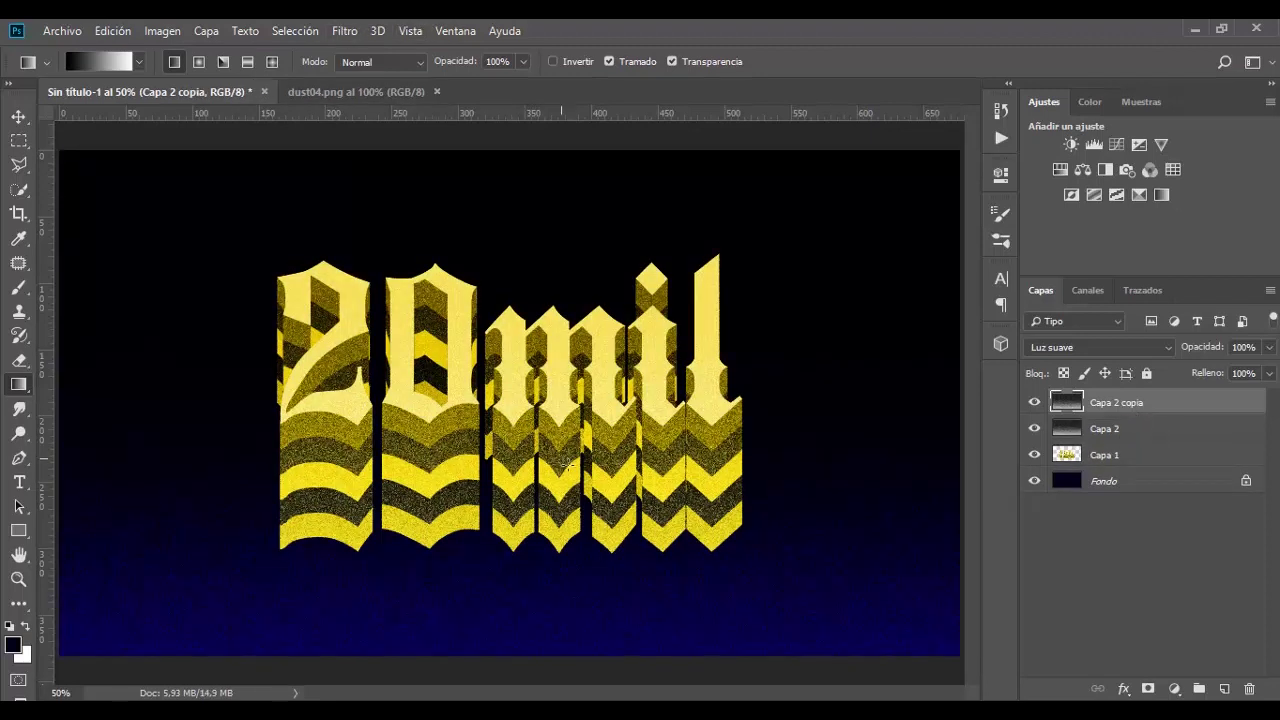
{"action": "left_click_drag", "start_coordinate": [1268, 347], "coordinate": [1224, 370]}
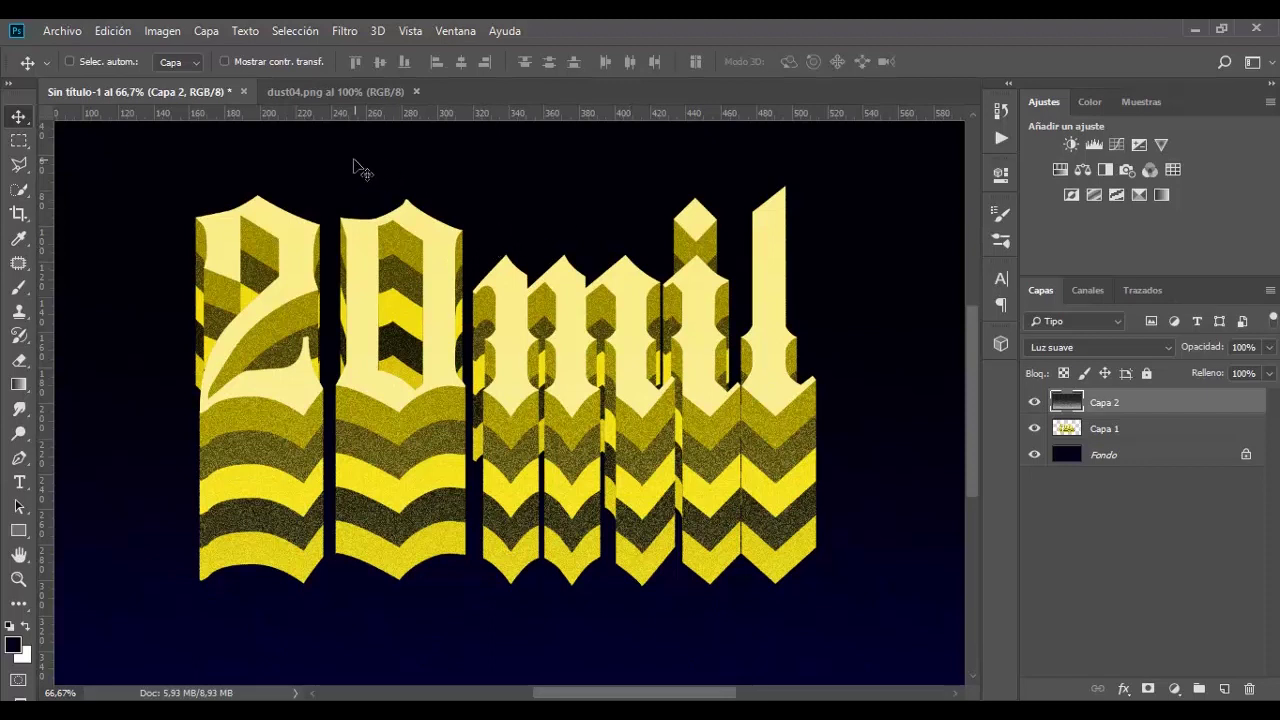
{"action": "key", "text": "ctrl+Tab"}
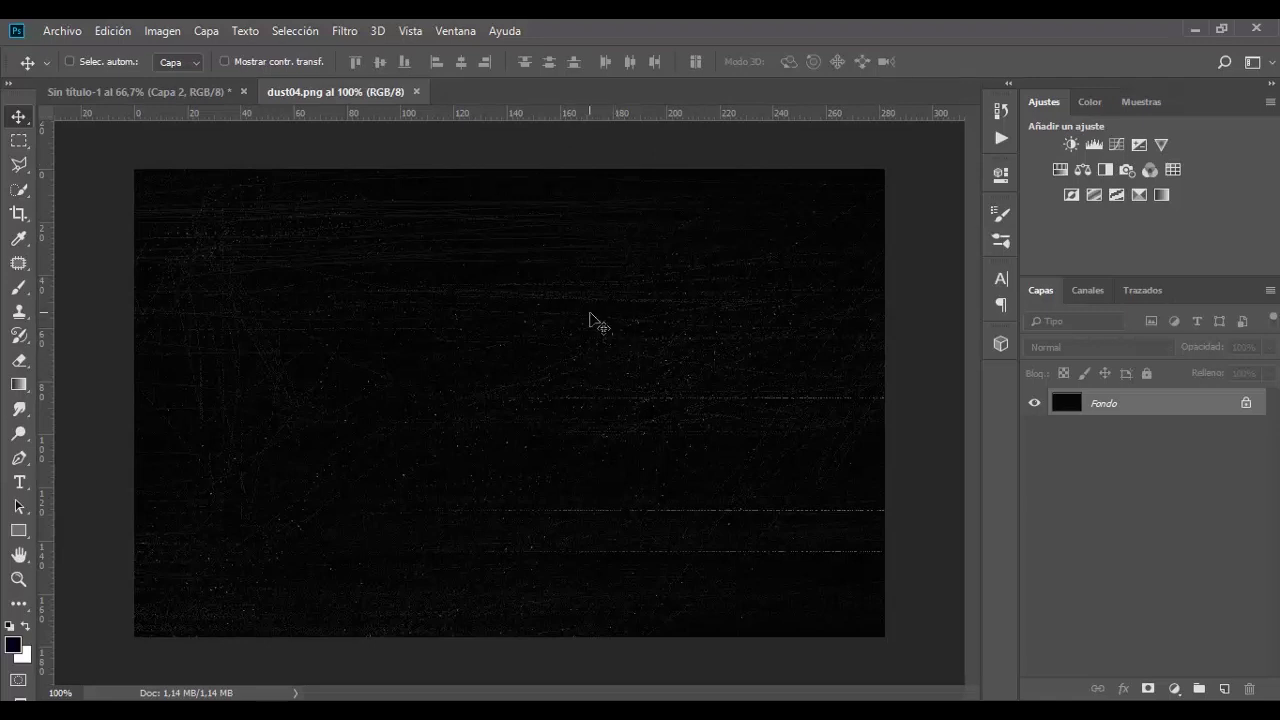
Step: Bring the dust04 texture into the 20mil document and enlarge it to about 271%
{"action": "mouse_move", "coordinate": [493, 263]}
{"action": "left_mouse_down"}
{"action": "mouse_move", "coordinate": [203, 140]}
{"action": "mouse_move", "coordinate": [176, 107]}
{"action": "mouse_move", "coordinate": [437, 391]}
{"action": "left_mouse_up"}
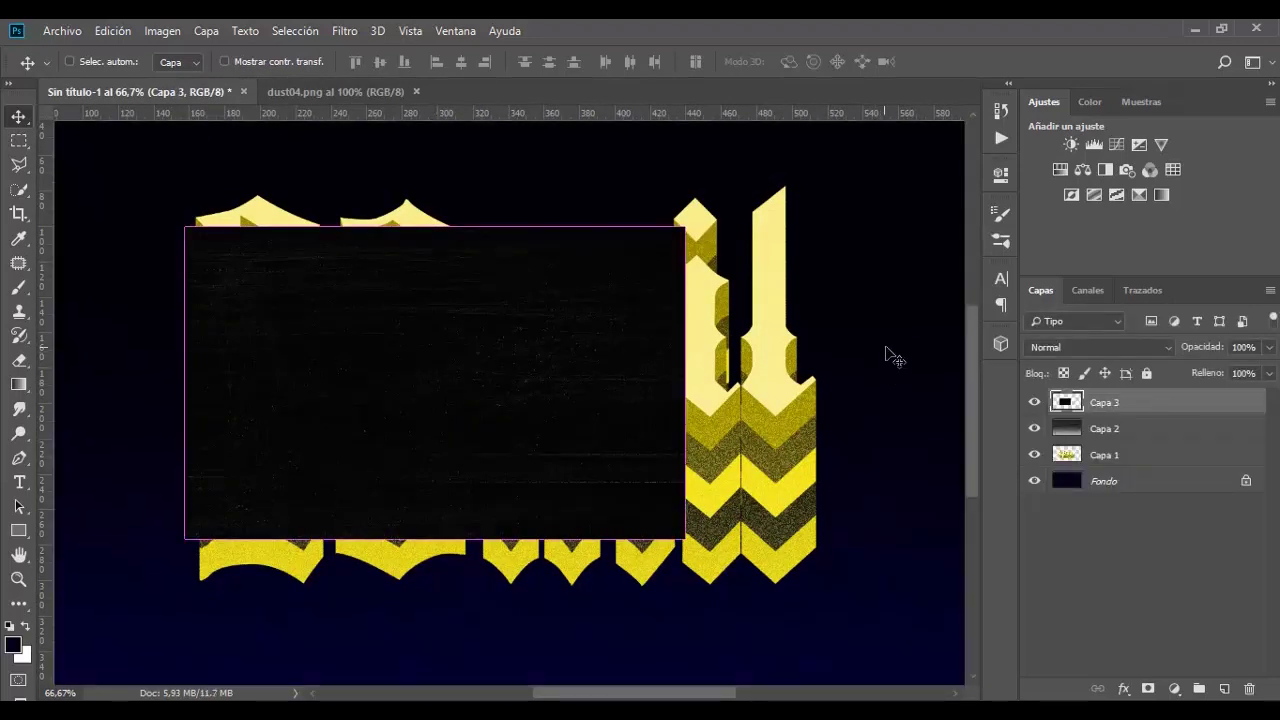
{"action": "key", "text": "ctrl+t"}
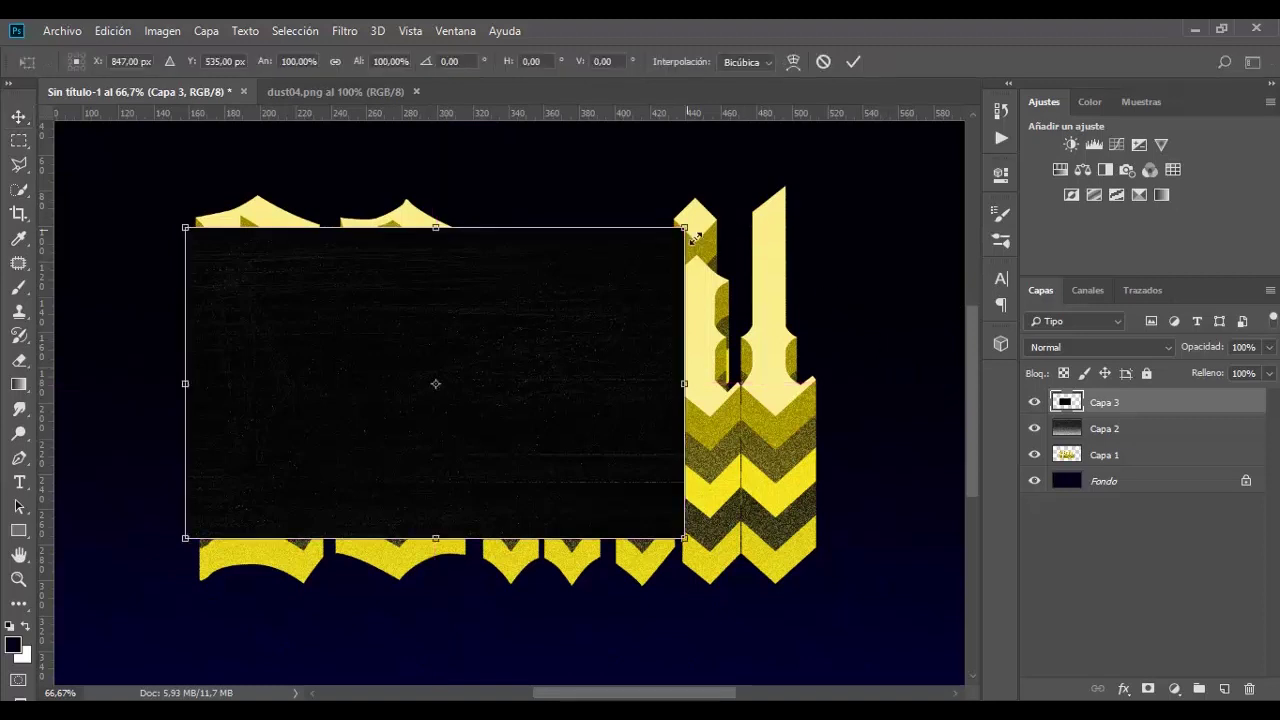
{"action": "left_click_drag", "start_coordinate": [696, 237], "coordinate": [826, 179]}
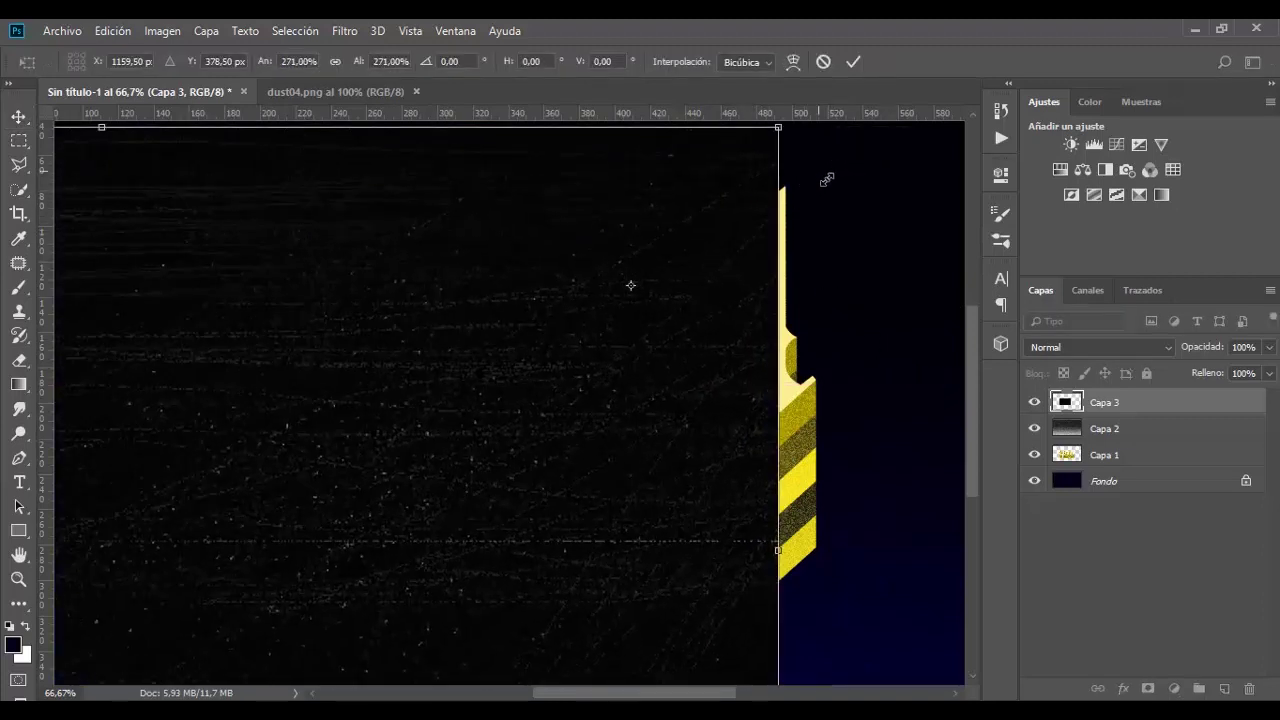
{"action": "key", "text": "Return"}
Step: Centre the dust texture and fine-tune its scale to cover the canvas
{"action": "key", "text": "ctrl+minus"}
{"action": "key", "text": "ctrl+minus"}
{"action": "key", "text": "ctrl+minus"}
{"action": "left_click_drag", "start_coordinate": [649, 434], "coordinate": [740, 409]}
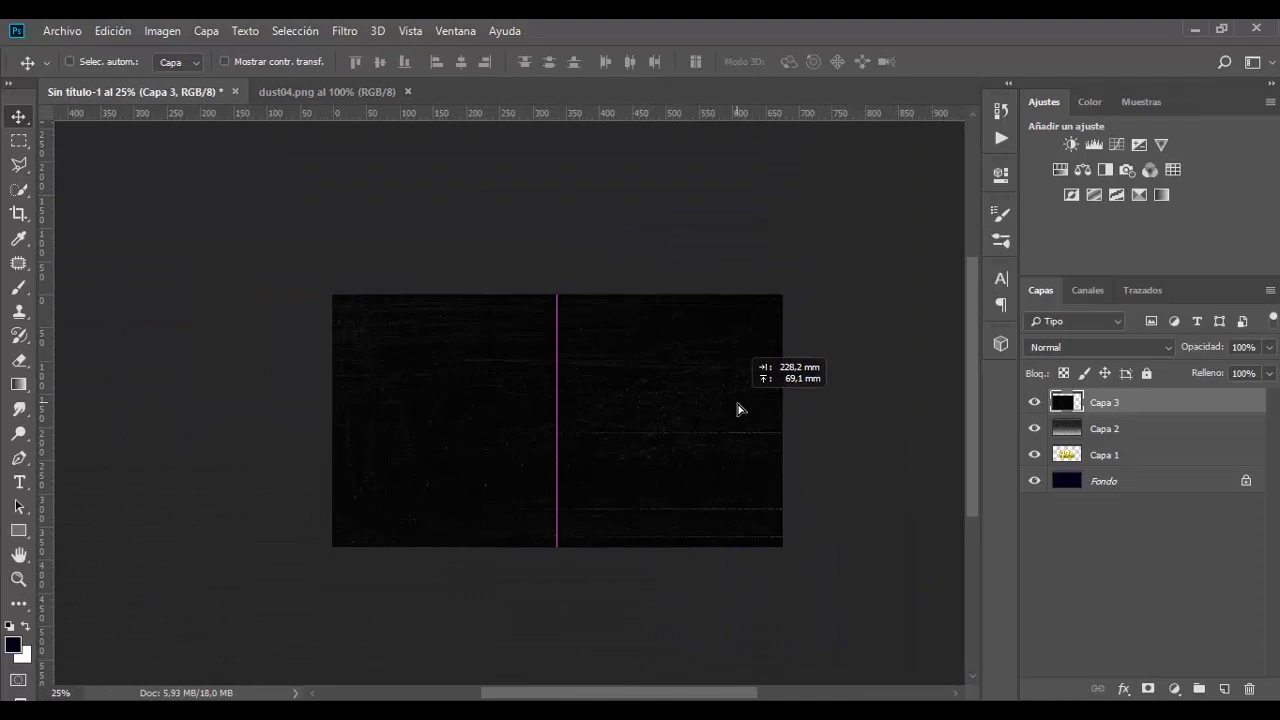
{"action": "key", "text": "ctrl+t"}
{"action": "left_click_drag", "start_coordinate": [797, 585], "coordinate": [789, 580]}
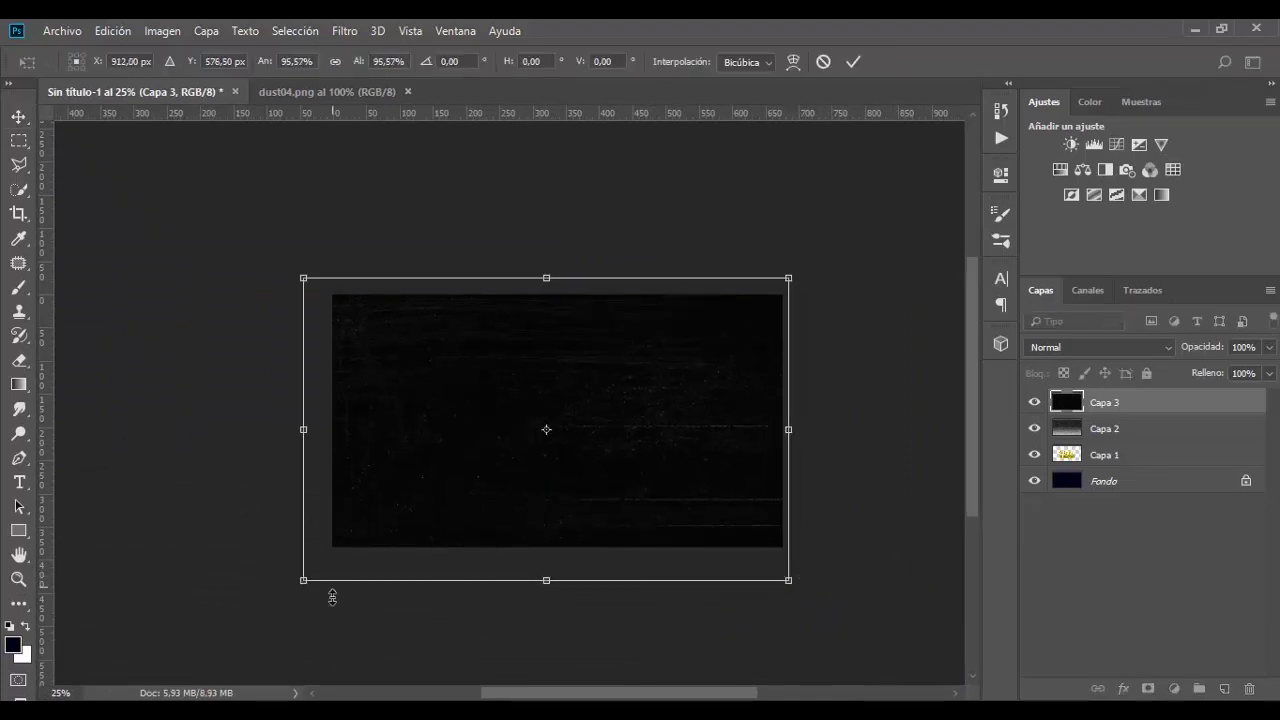
{"action": "left_click_drag", "start_coordinate": [332, 597], "coordinate": [361, 586]}
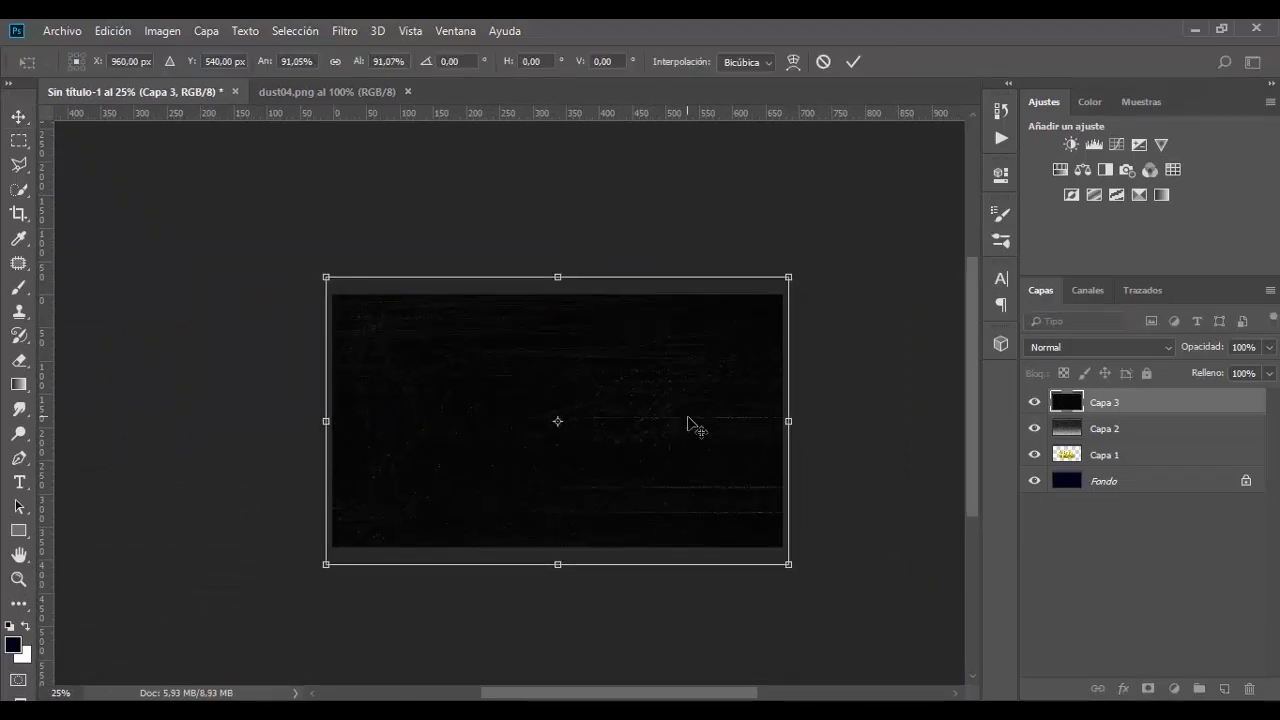
{"action": "key", "text": "Return"}
{"action": "key", "text": "ctrl+plus"}
{"action": "key", "text": "ctrl+plus"}
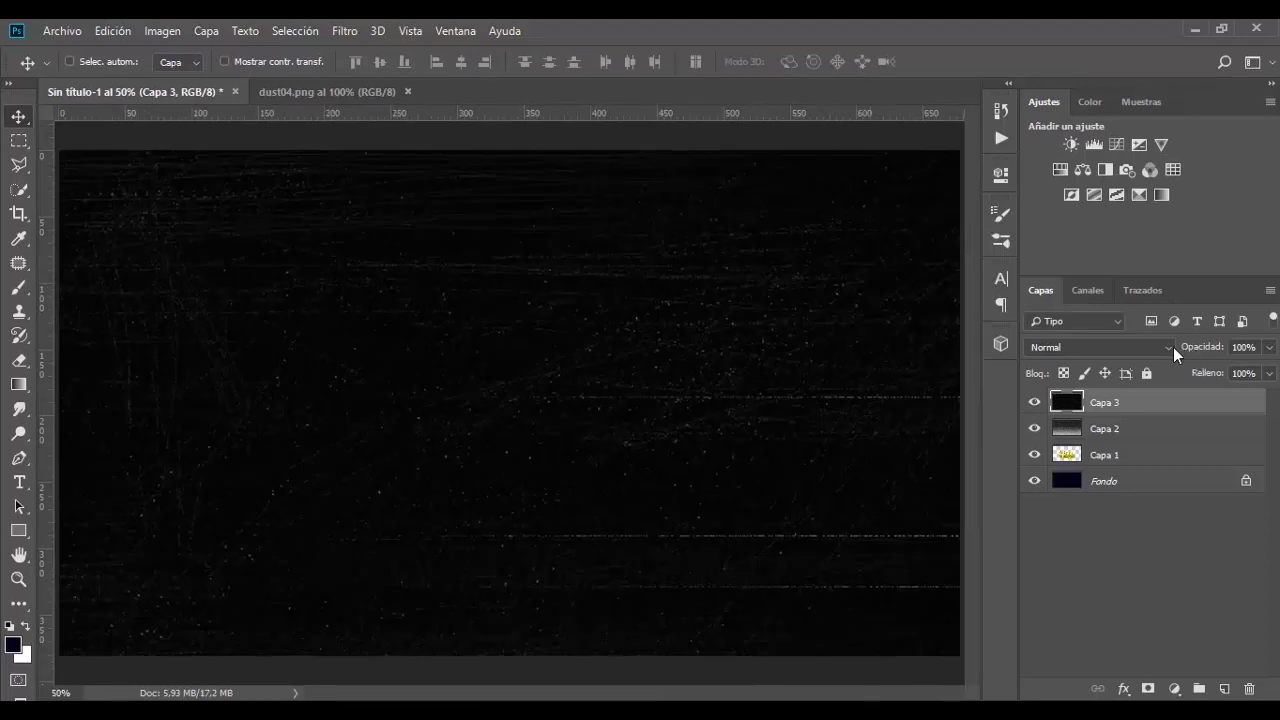
Step: Set the dust texture layer Capa 3 to Trama blend mode at 66% opacity
{"action": "left_click", "coordinate": [1173, 347]}
{"action": "left_click", "coordinate": [1093, 169]}
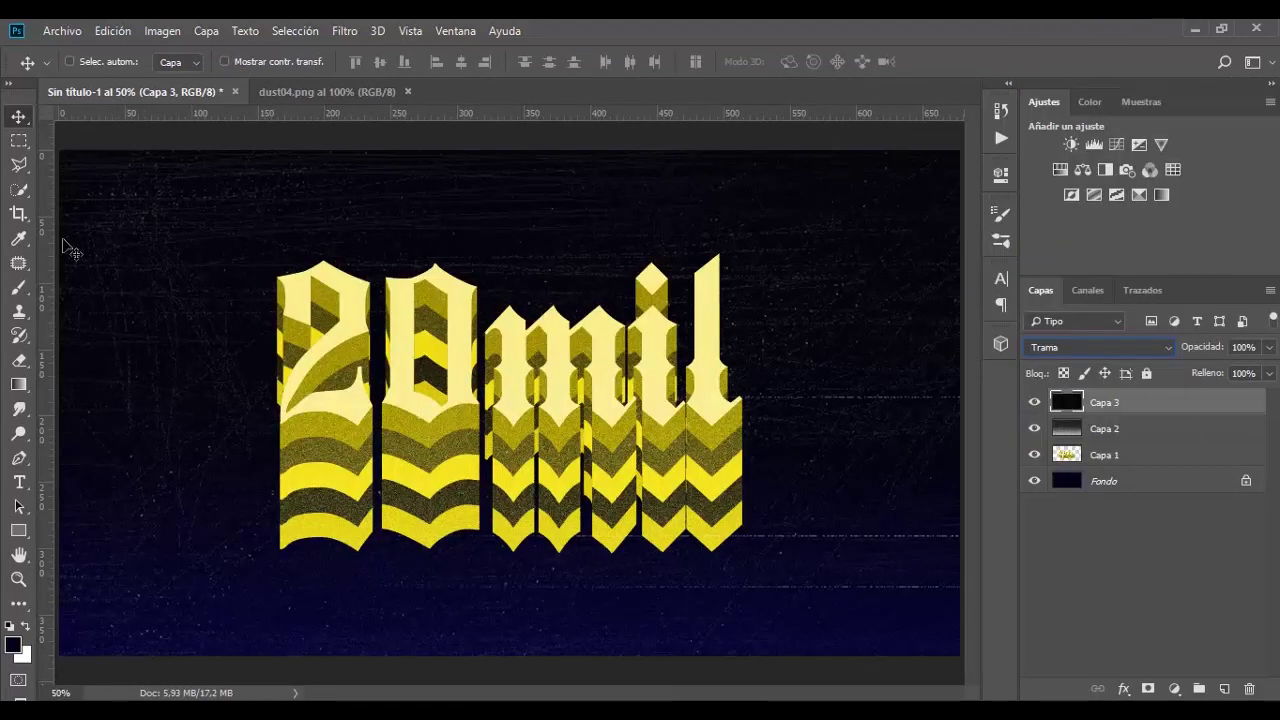
{"action": "left_click", "coordinate": [1268, 349]}
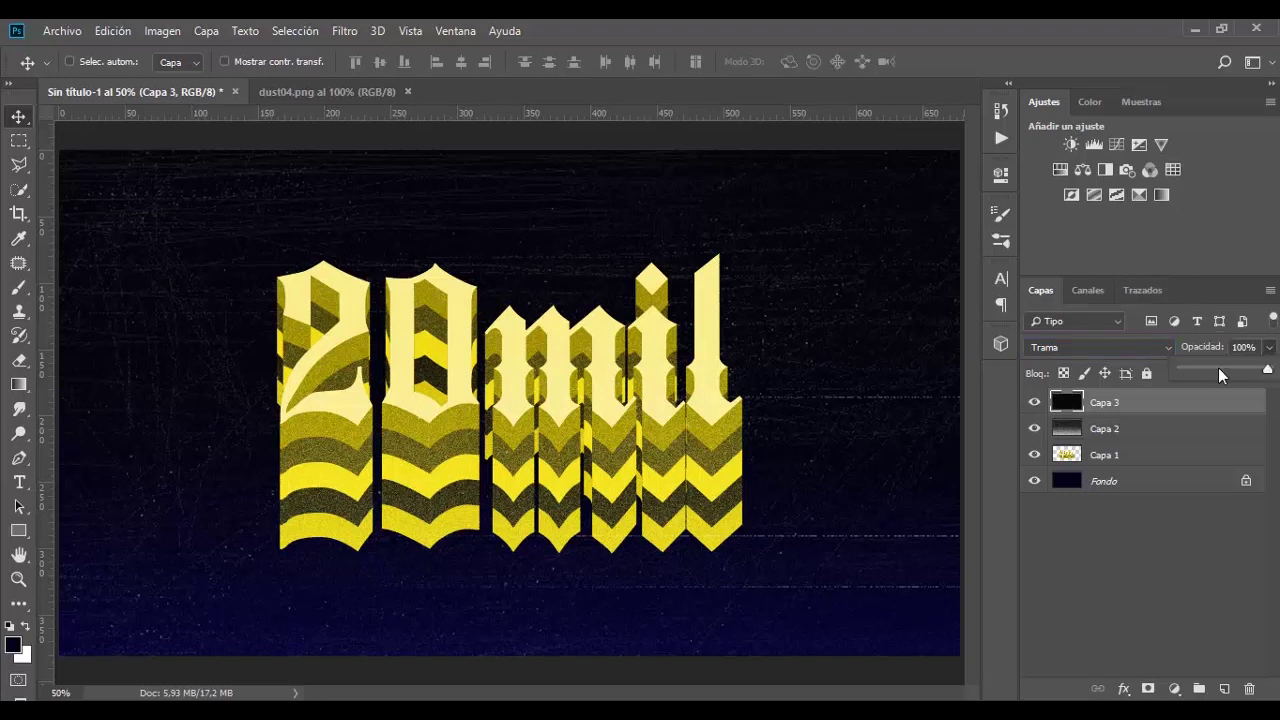
{"action": "left_click_drag", "start_coordinate": [1230, 372], "coordinate": [1240, 372]}
Step: Scale the Capa 1 lettering layer up to about 127%
{"action": "left_click", "coordinate": [1104, 455]}
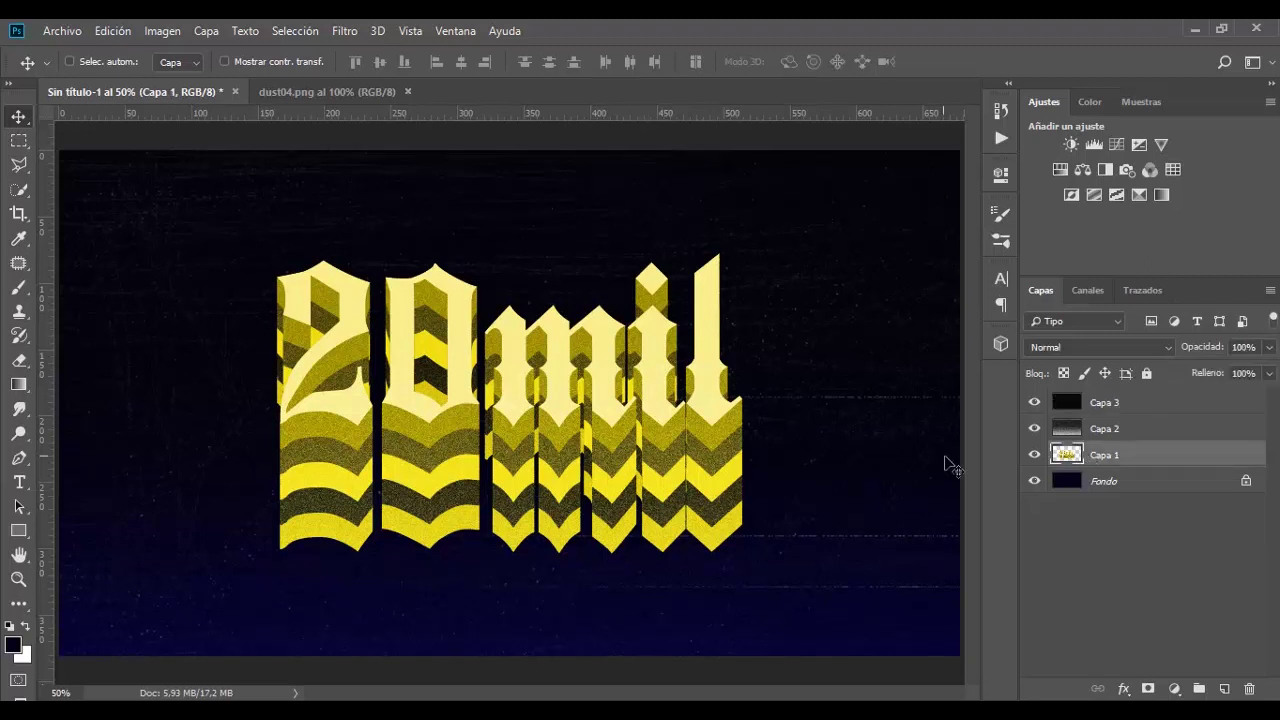
{"action": "key", "text": "ctrl+t"}
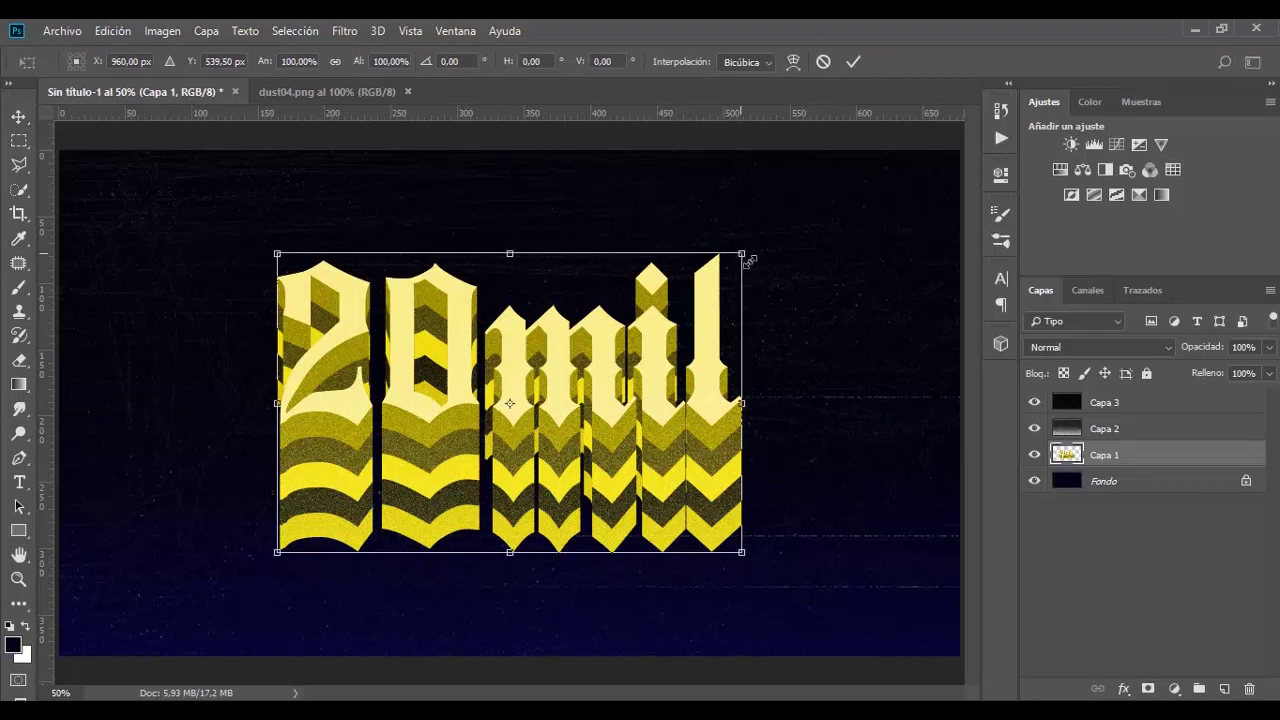
{"action": "left_click_drag", "start_coordinate": [748, 261], "coordinate": [818, 236]}
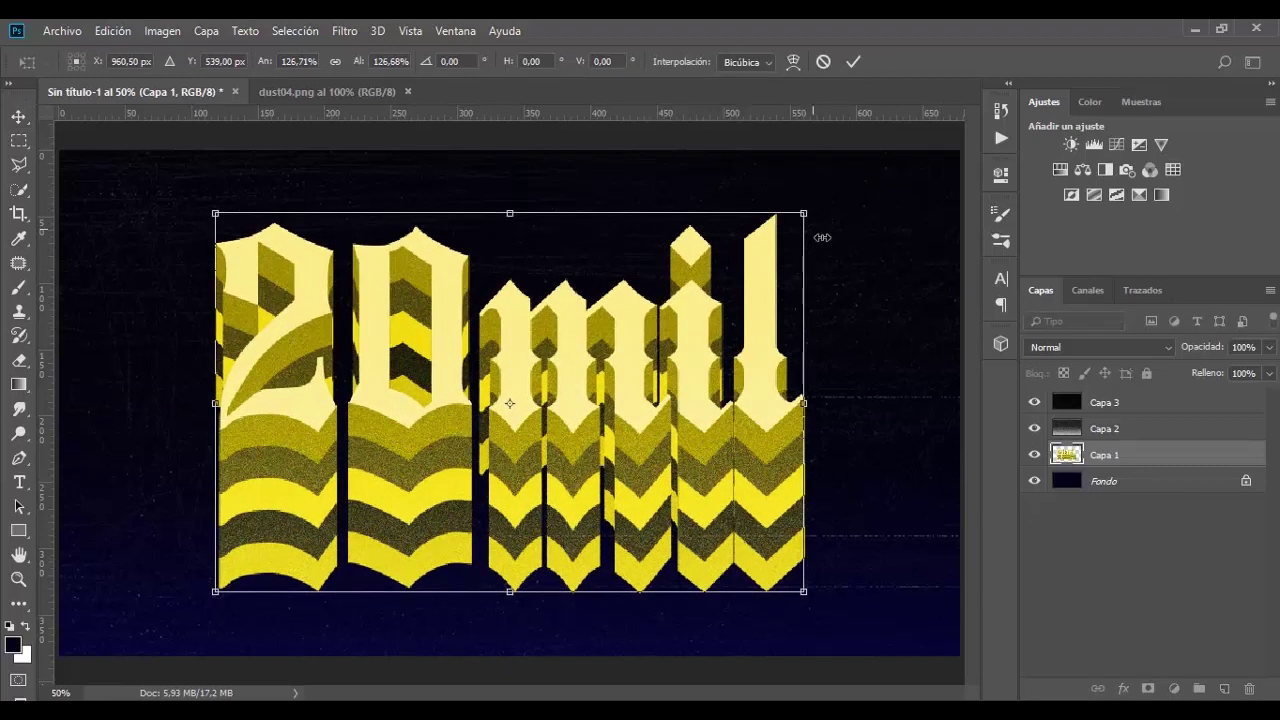
{"action": "key", "text": "Return"}
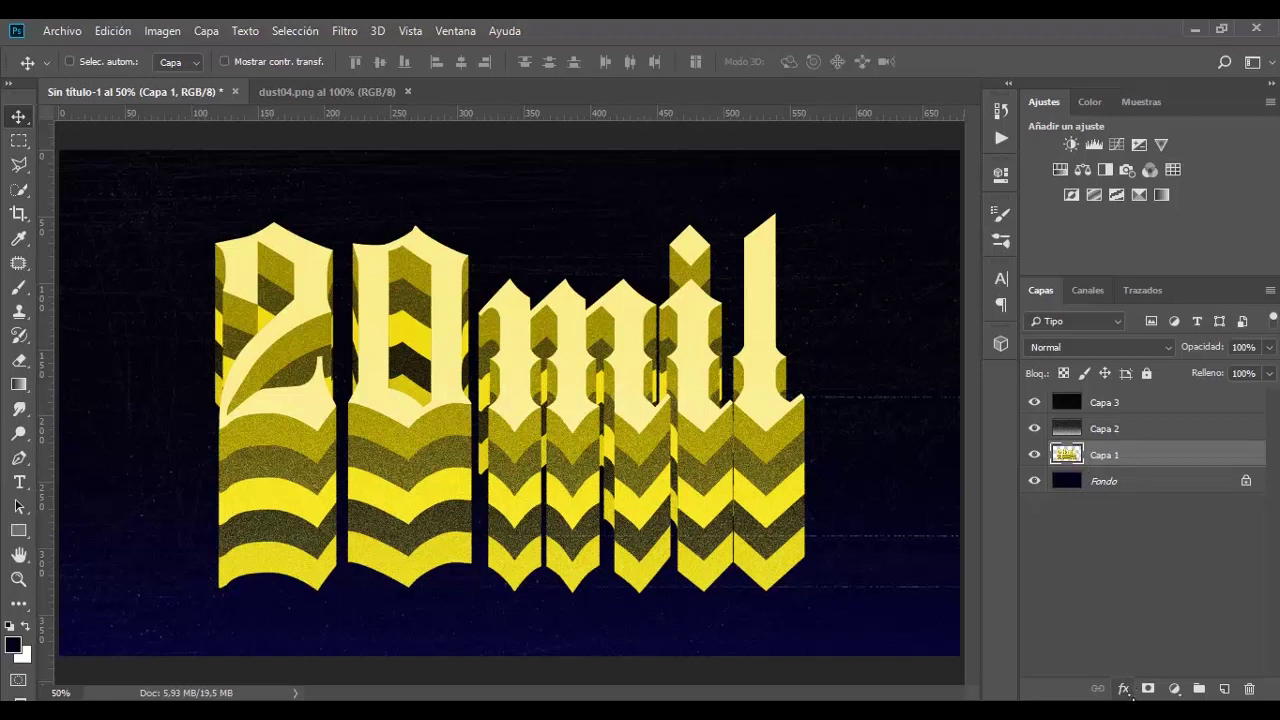
Step: Add a Sombra paralela drop shadow to the '20mil' layer, angled at 115° with 80% opacity
{"action": "left_click", "coordinate": [1130, 695]}
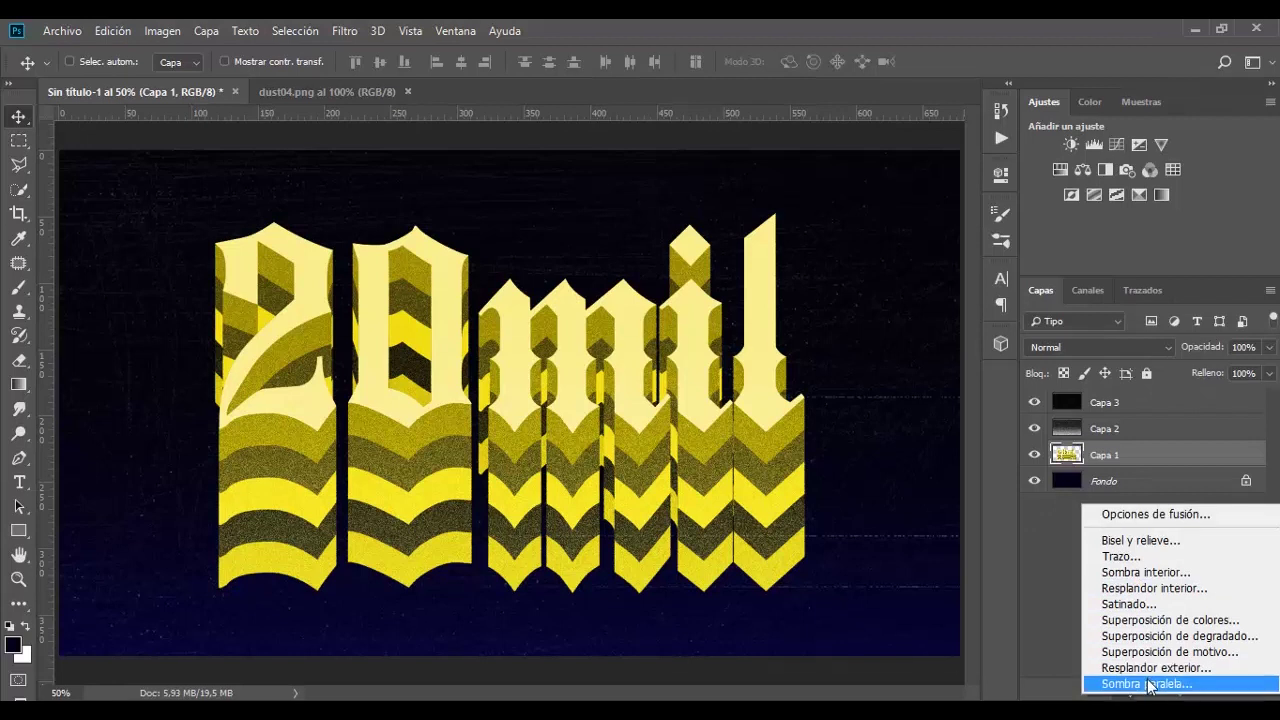
{"action": "left_click", "coordinate": [1148, 684]}
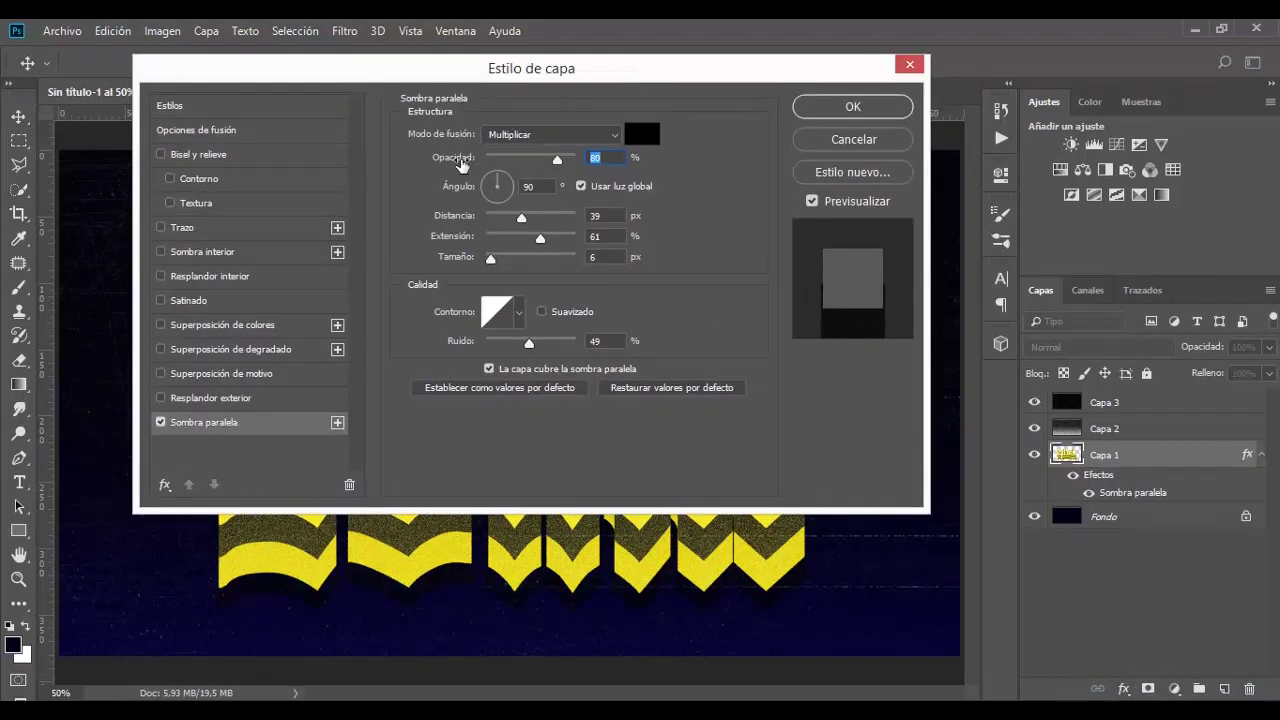
{"action": "left_click", "coordinate": [498, 183]}
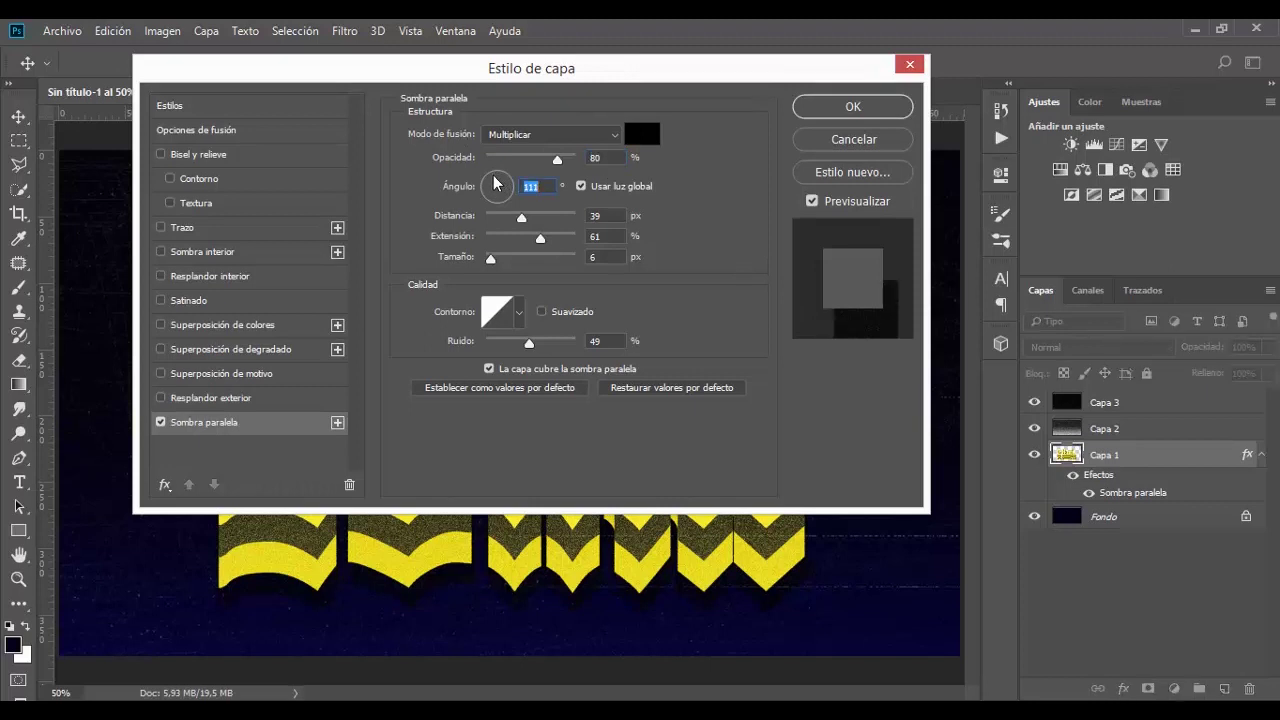
{"action": "left_click_drag", "start_coordinate": [500, 183], "coordinate": [492, 176]}
Step: Confirm the Estilo de capa dialog to apply the 115° drop shadow to the lettering
{"action": "left_click", "coordinate": [888, 108]}
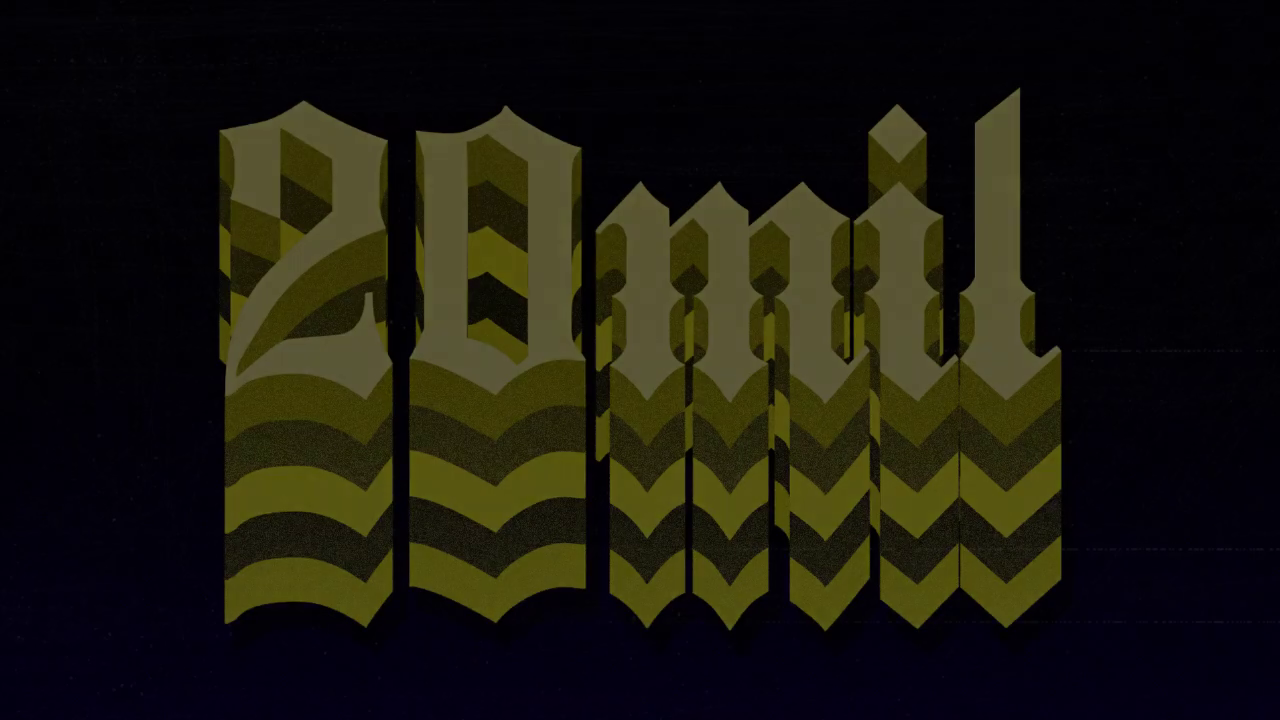